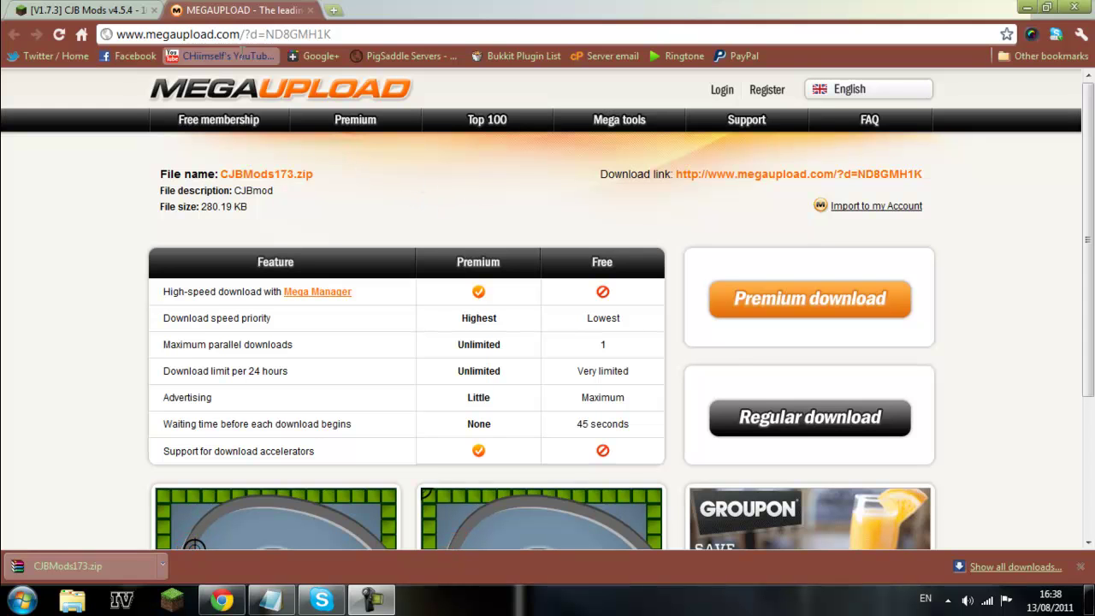
- Locate the downloaded CJBMods173.zip in its download folder
left_click_drag(336, 34, 140, 34)
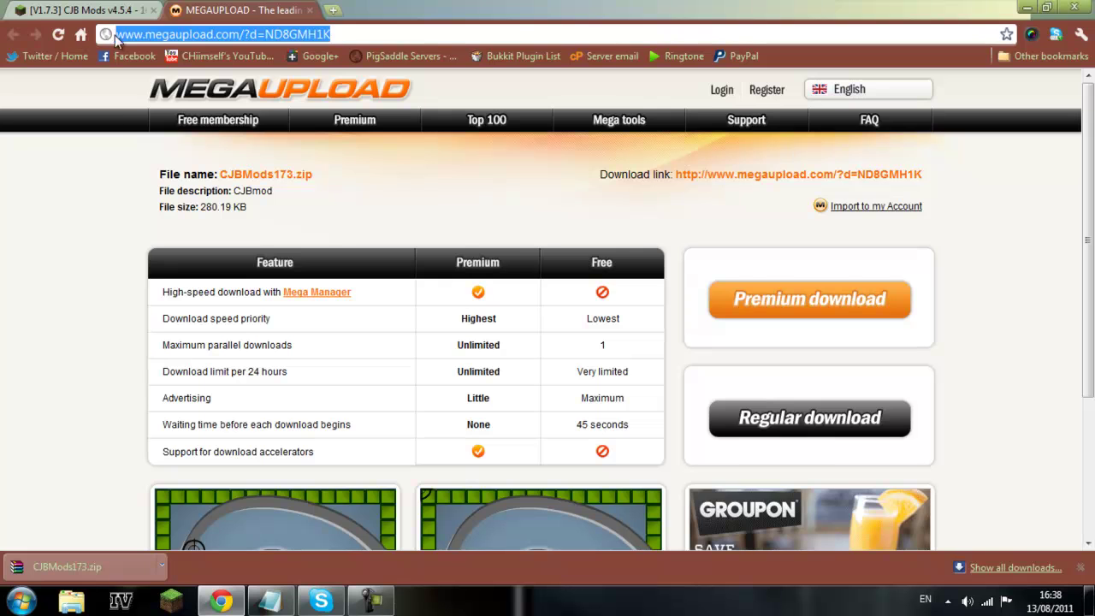
left_click(99, 189)
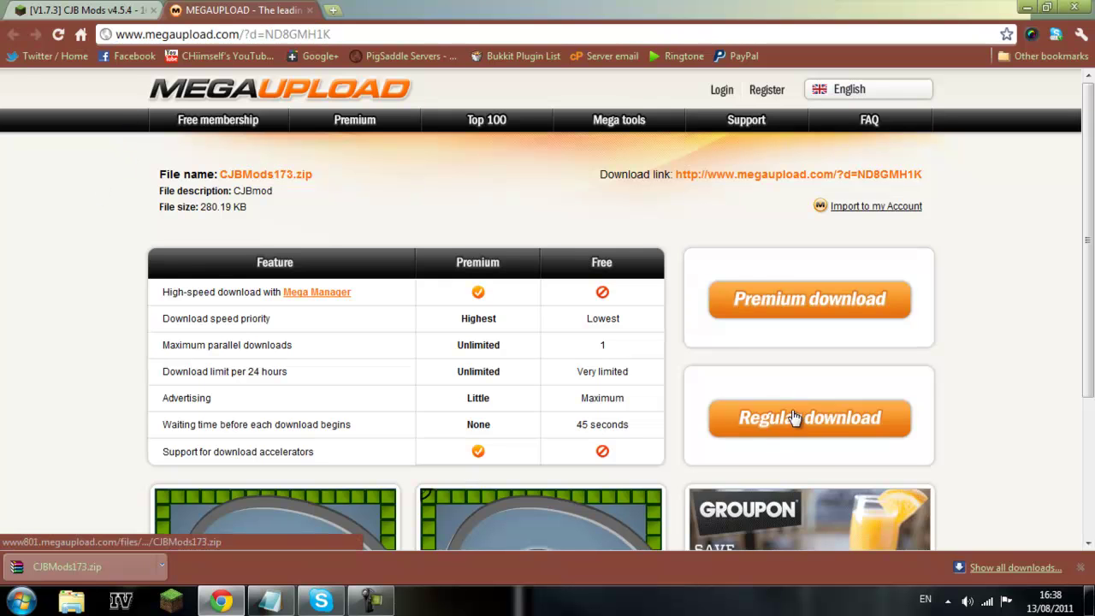
left_click(145, 566)
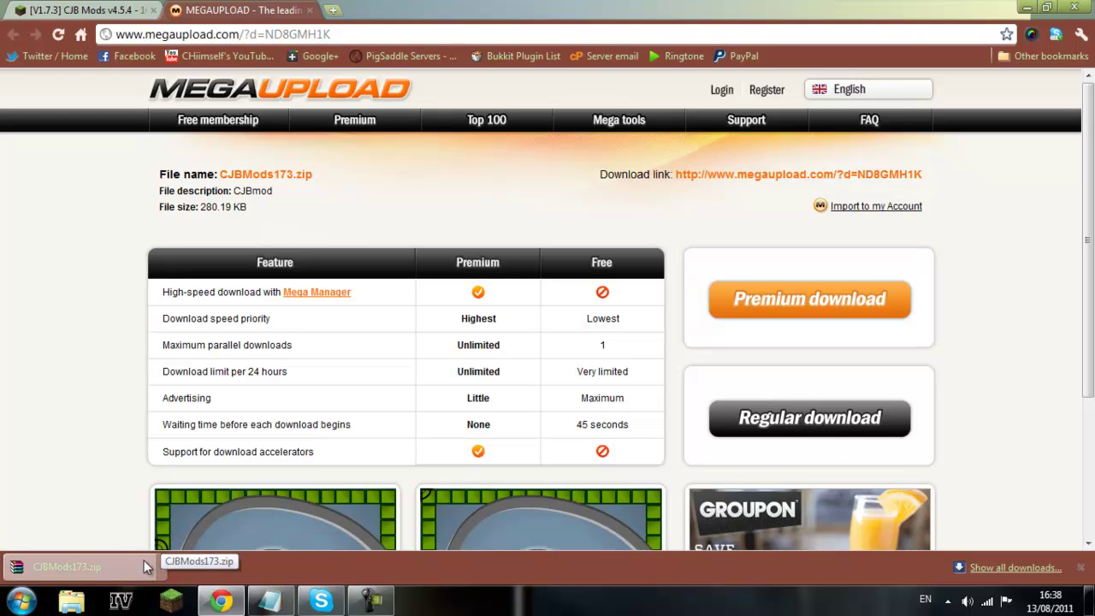
left_click(160, 568)
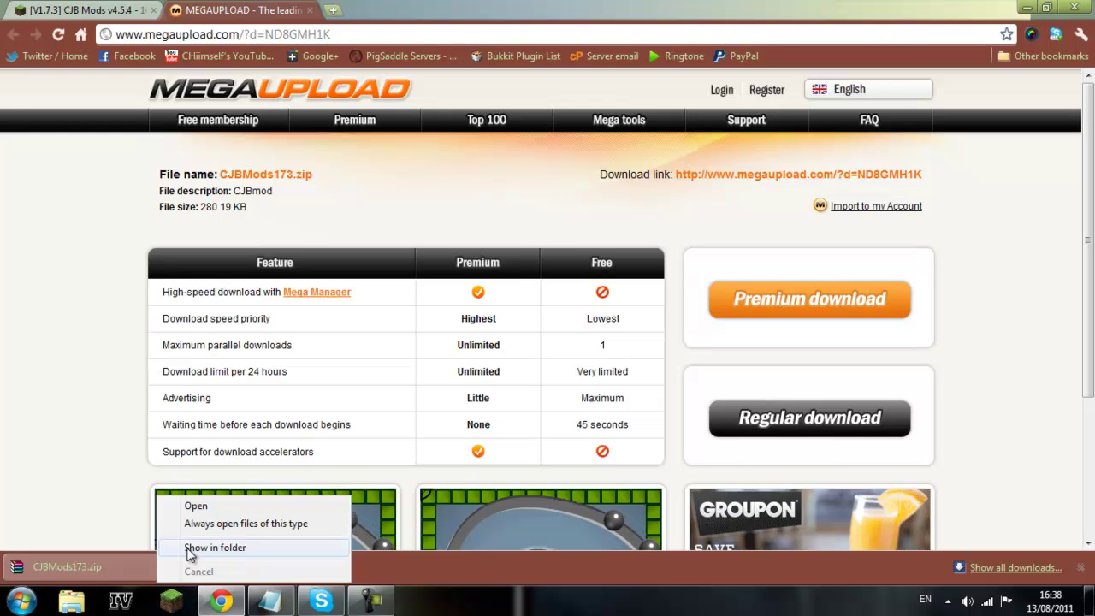
left_click(205, 547)
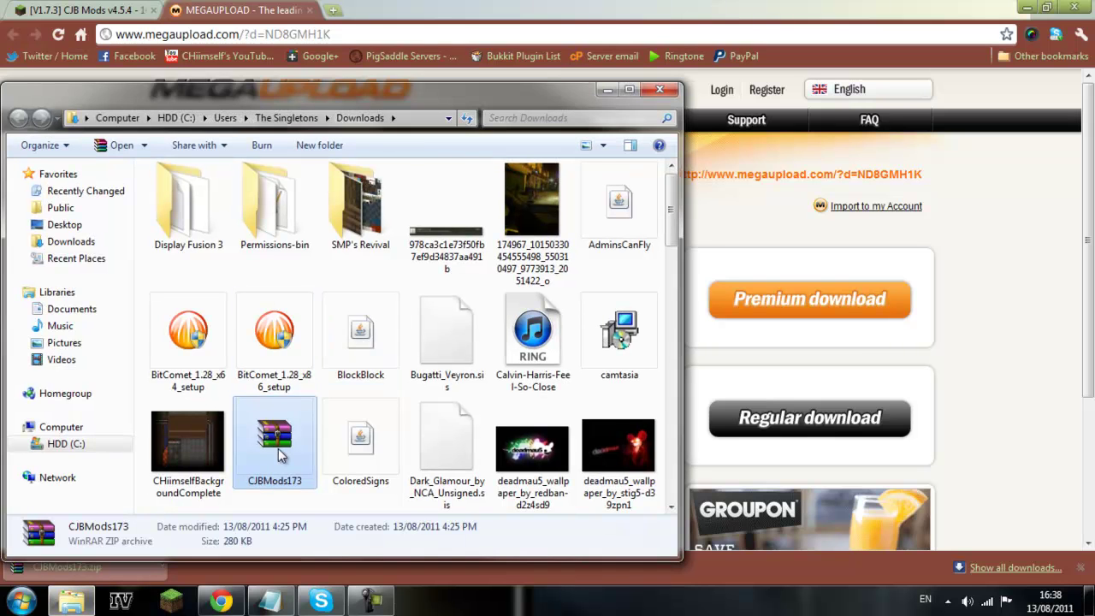
- Extract CJBMods173 with WinRAR into a new Desktop folder named cjbmod2
right_click(278, 448)
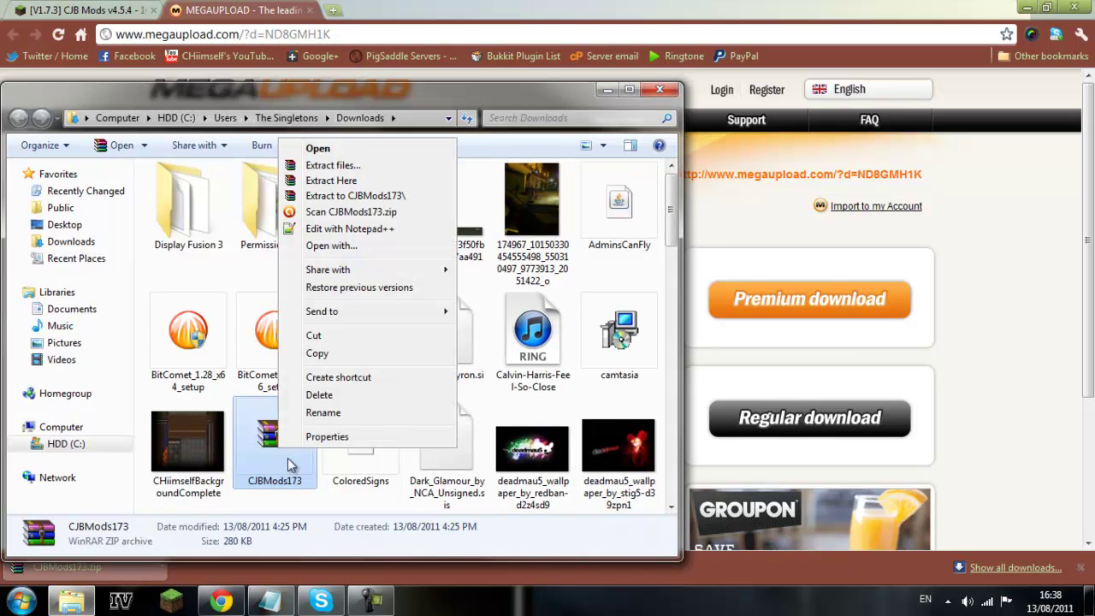
left_click(357, 166)
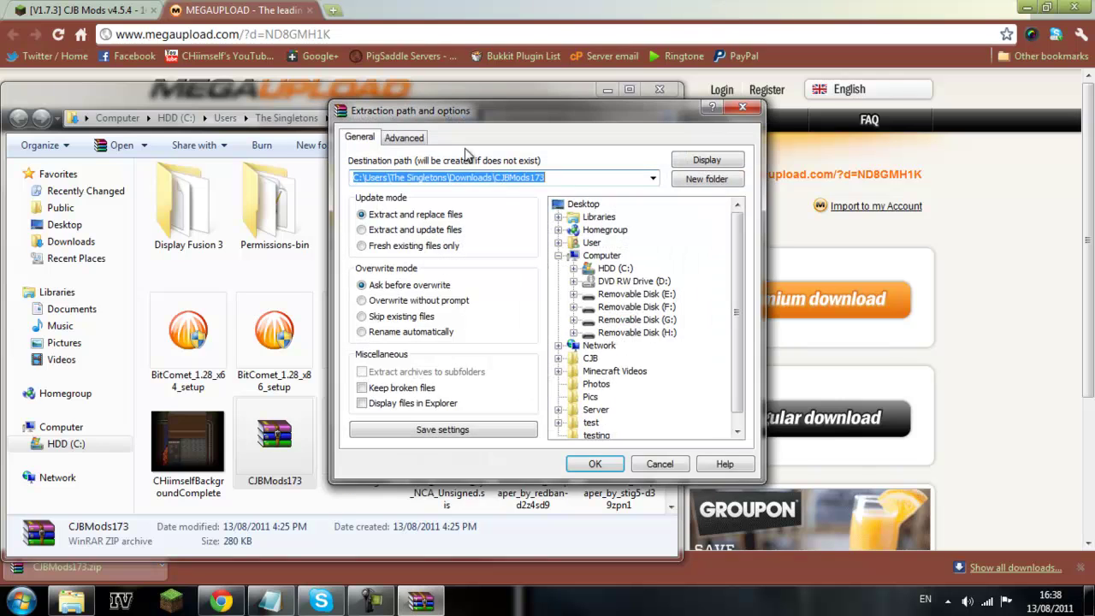
left_click(585, 205)
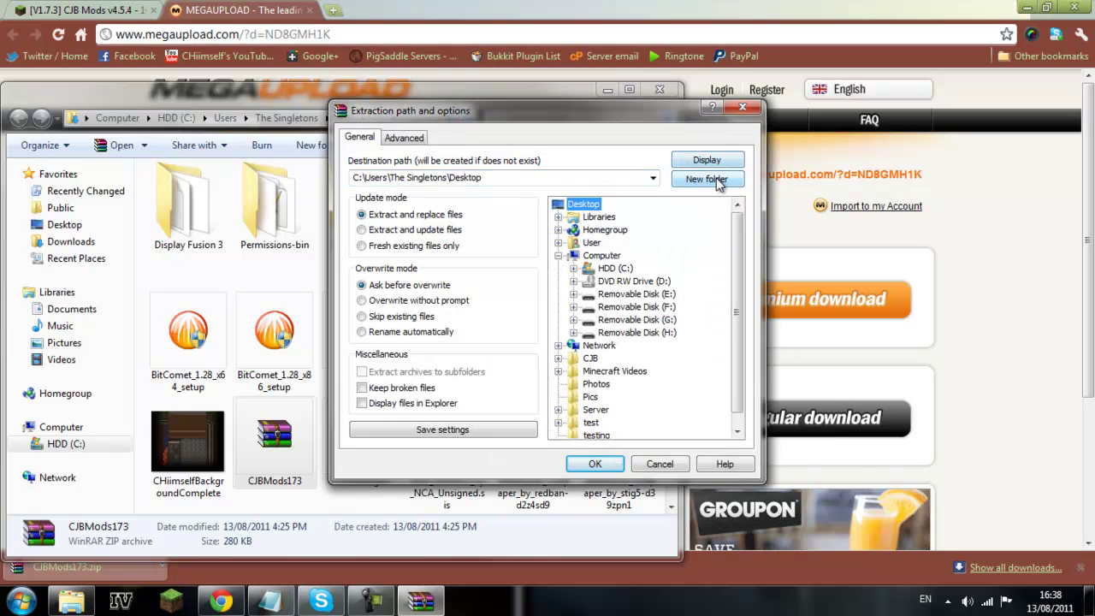
left_click(707, 179)
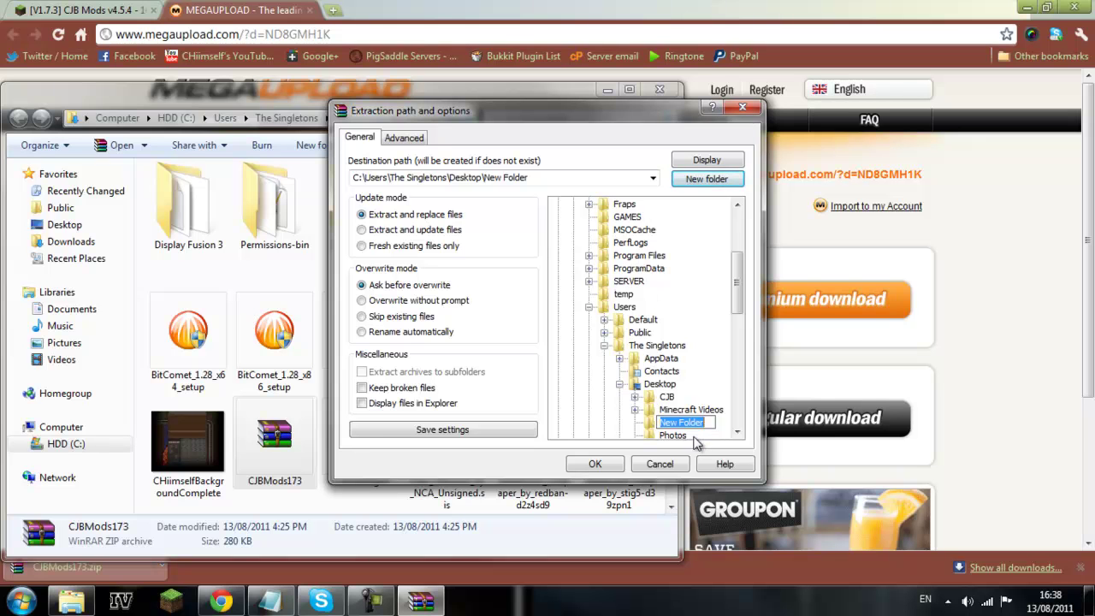
type("cjbmod2")
key("Return")
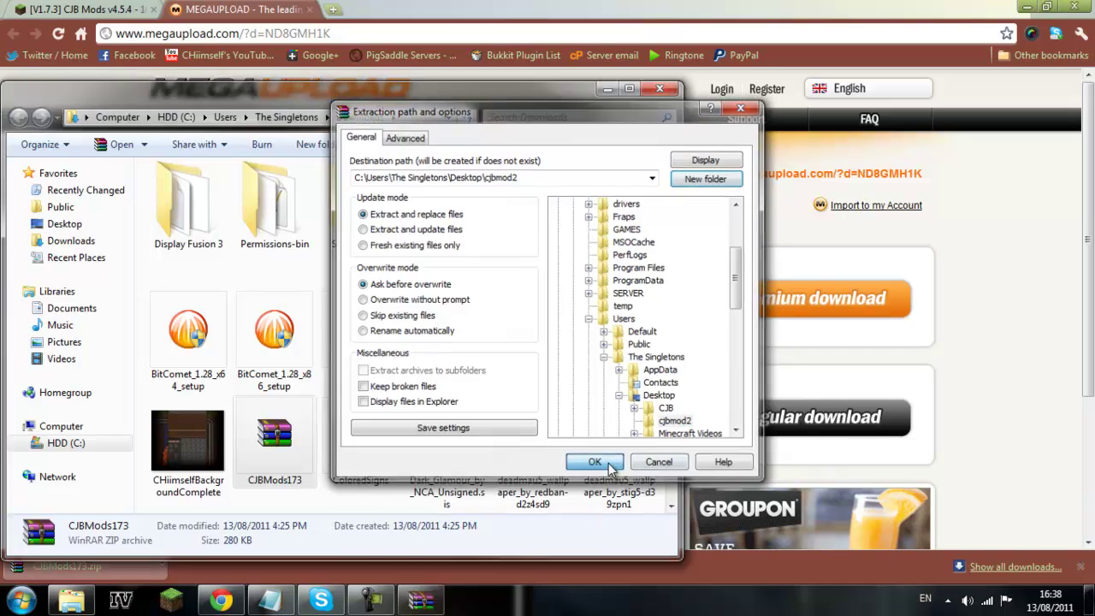
left_click(590, 462)
- Close the Downloads window, minimize Skype and open the cjbmod2 folder on the desktop
left_click(660, 89)
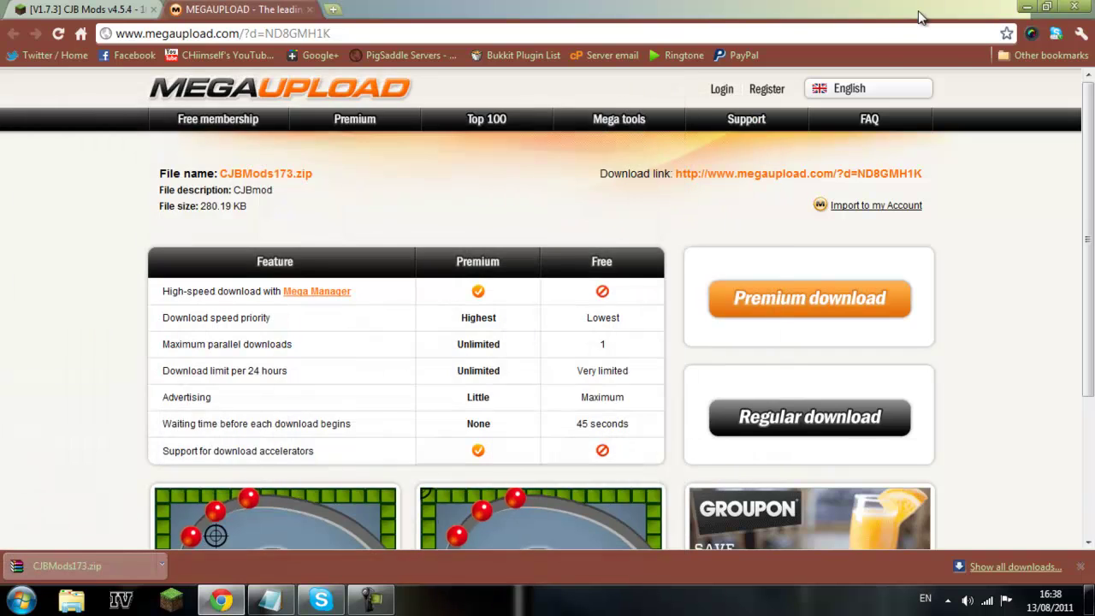
left_click(321, 599)
left_click(1032, 9)
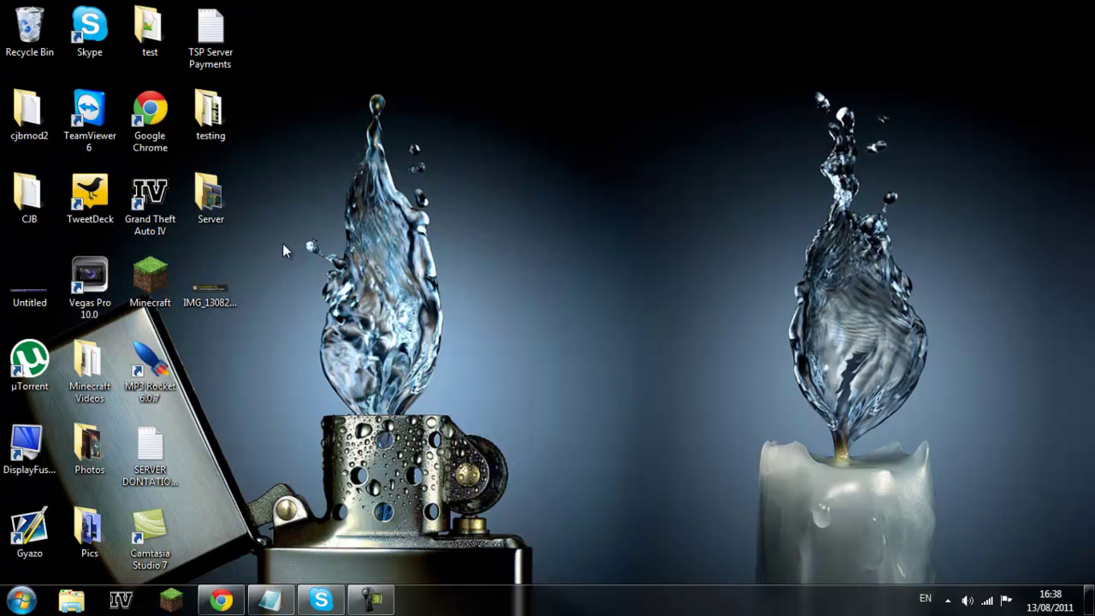
double_click(29, 109)
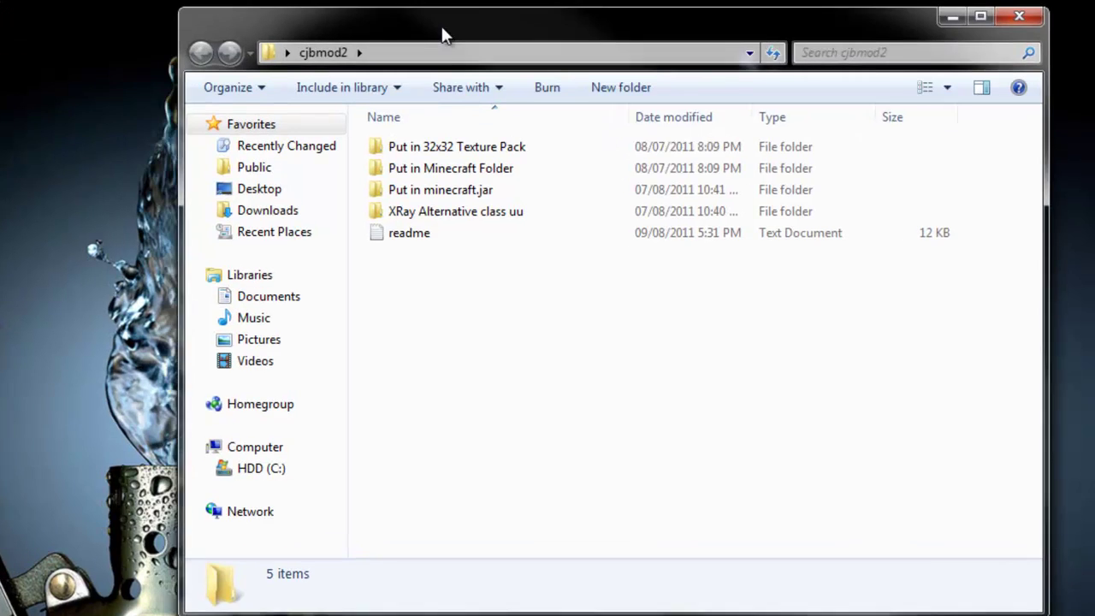
- Inspect the extracted folders, peeking into Put in 32x32 Texture Pack before returning to cjbmod2
left_click(197, 191)
left_click(431, 166)
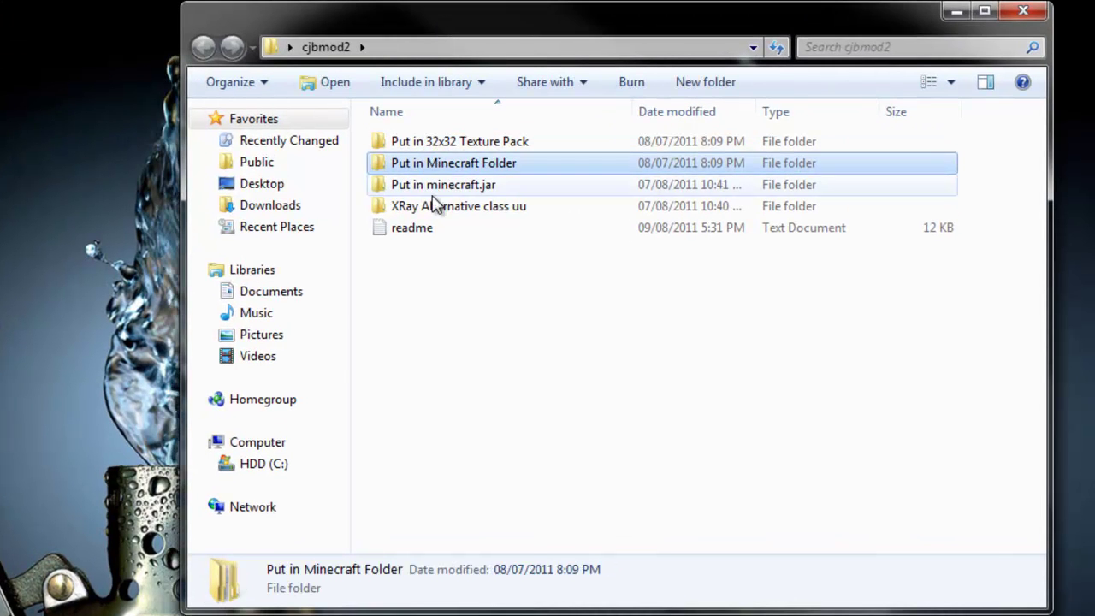
left_click(438, 206)
left_click(433, 185)
double_click(432, 144)
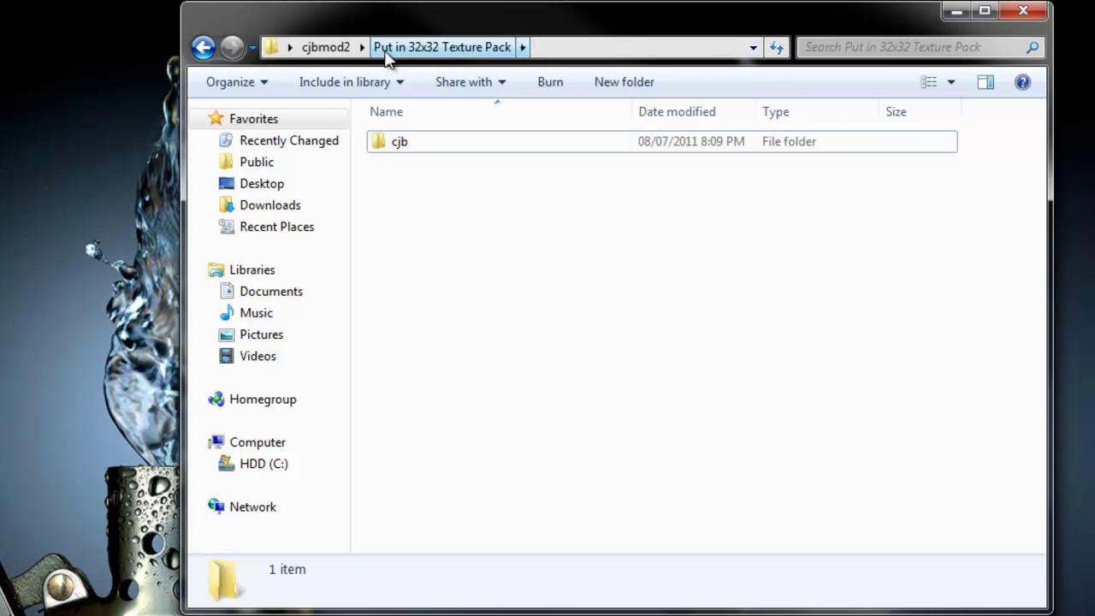
left_click(322, 48)
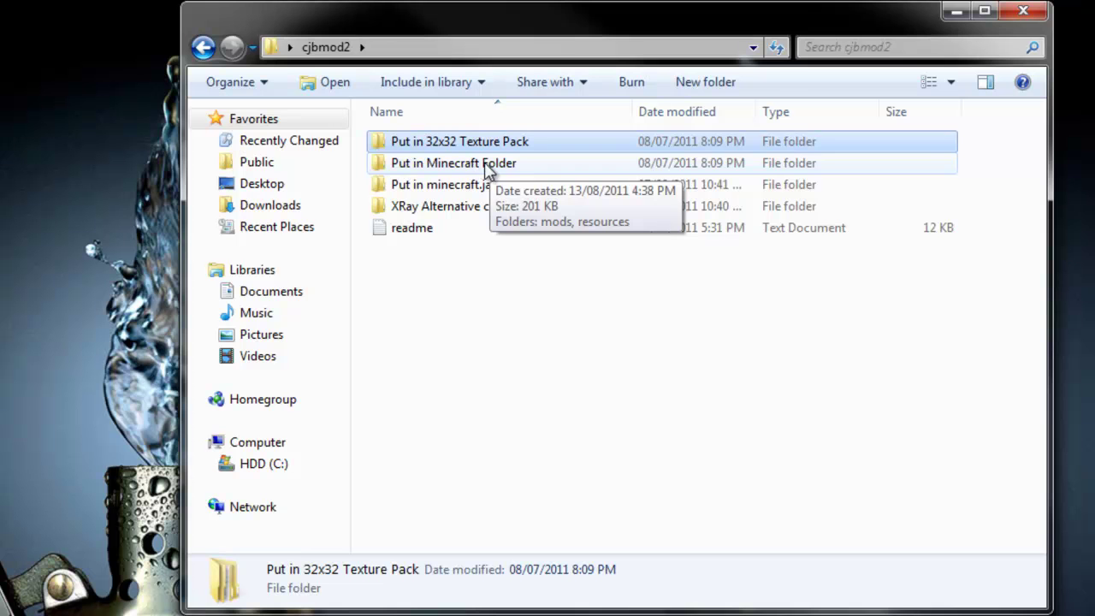
- Open %appdata% from the Start search, dock Roaming on the left and open .minecraft
left_click(483, 166)
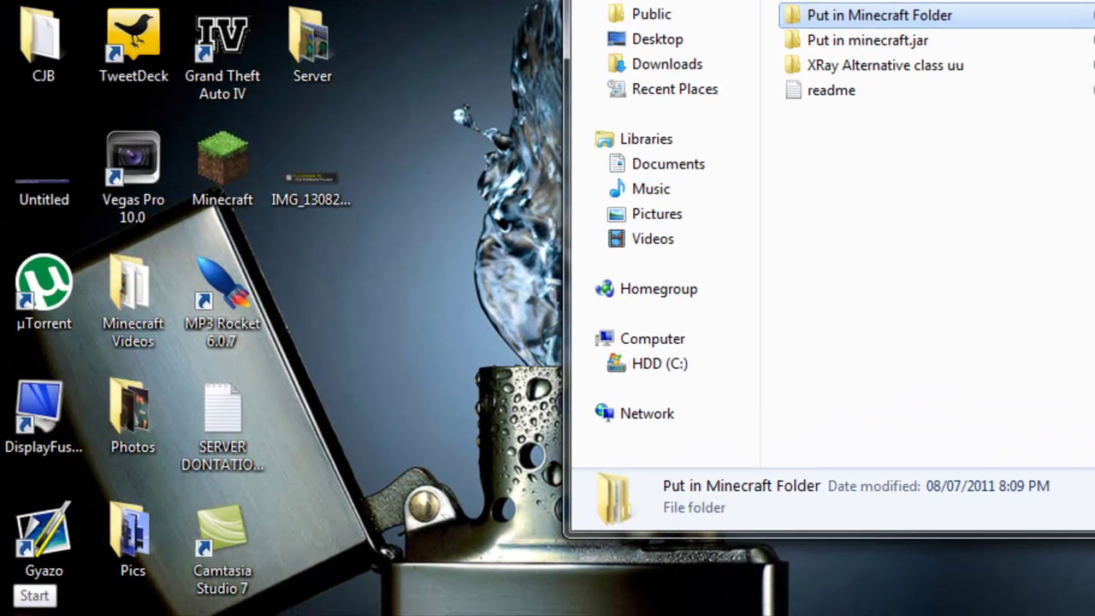
left_click(37, 592)
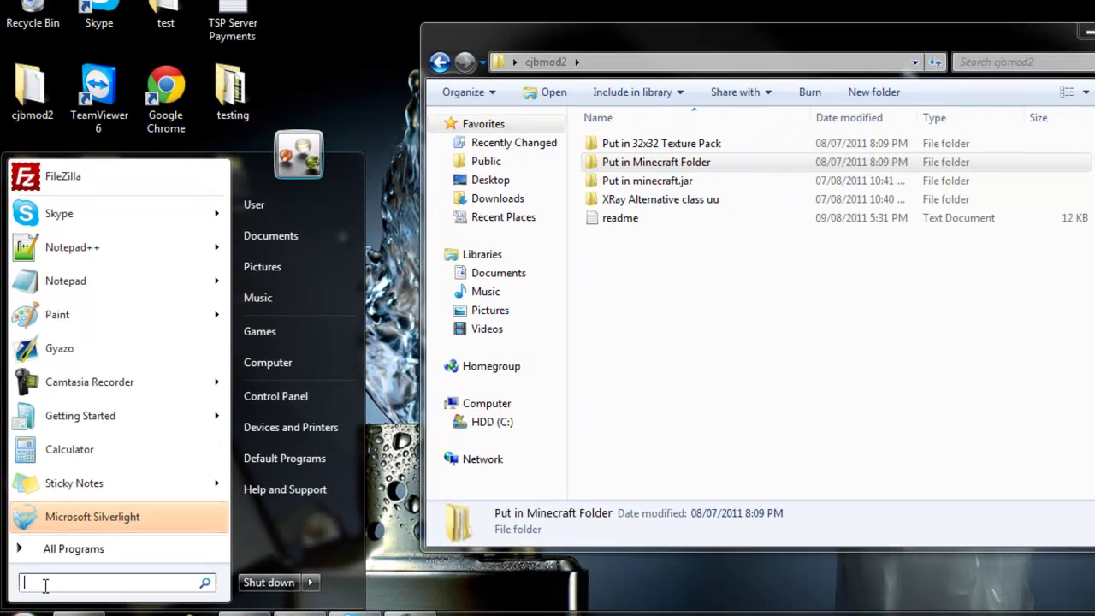
type("%appda")
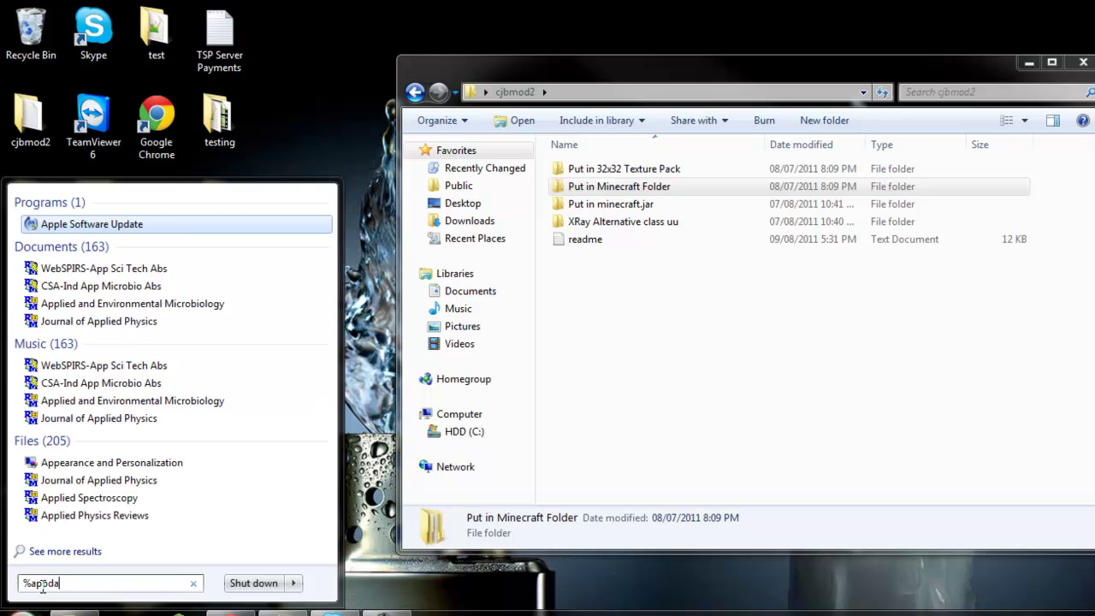
type("ta%")
key("Return")
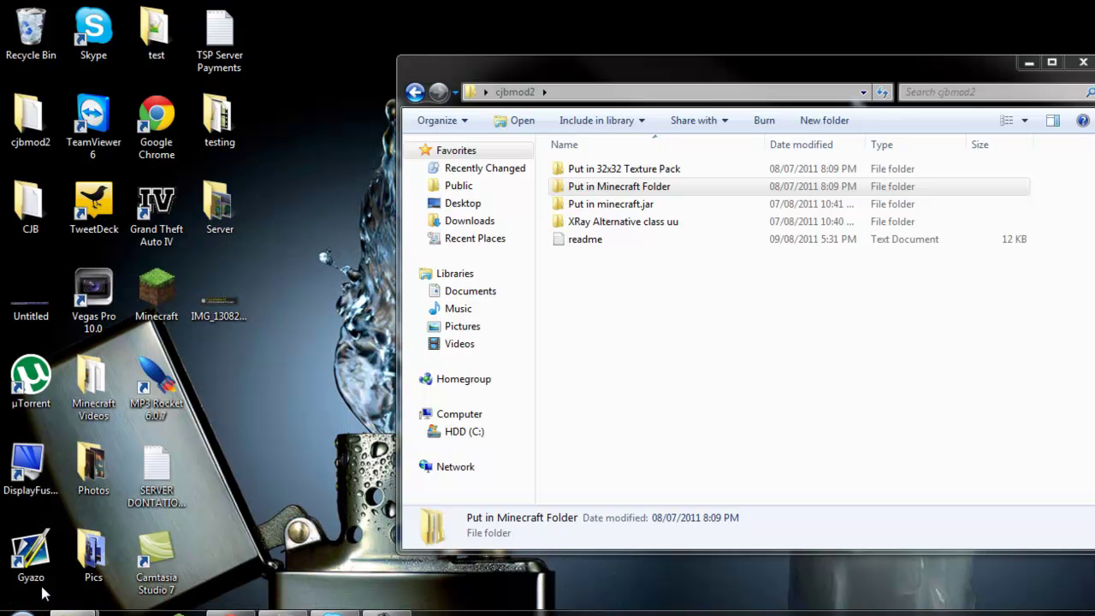
left_click_drag(561, 98, 2, 107)
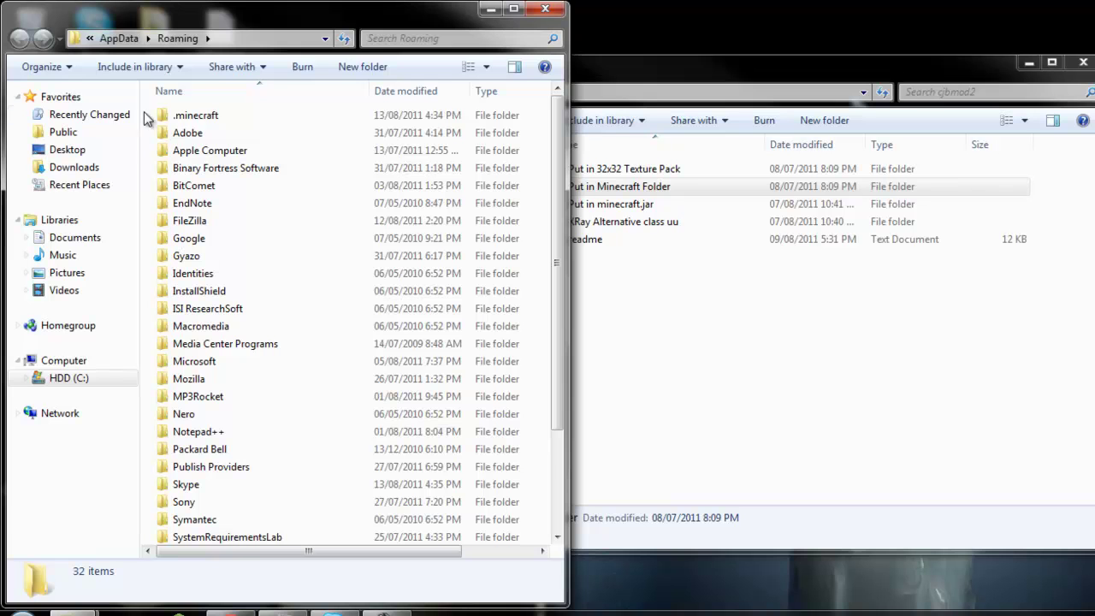
double_click(196, 119)
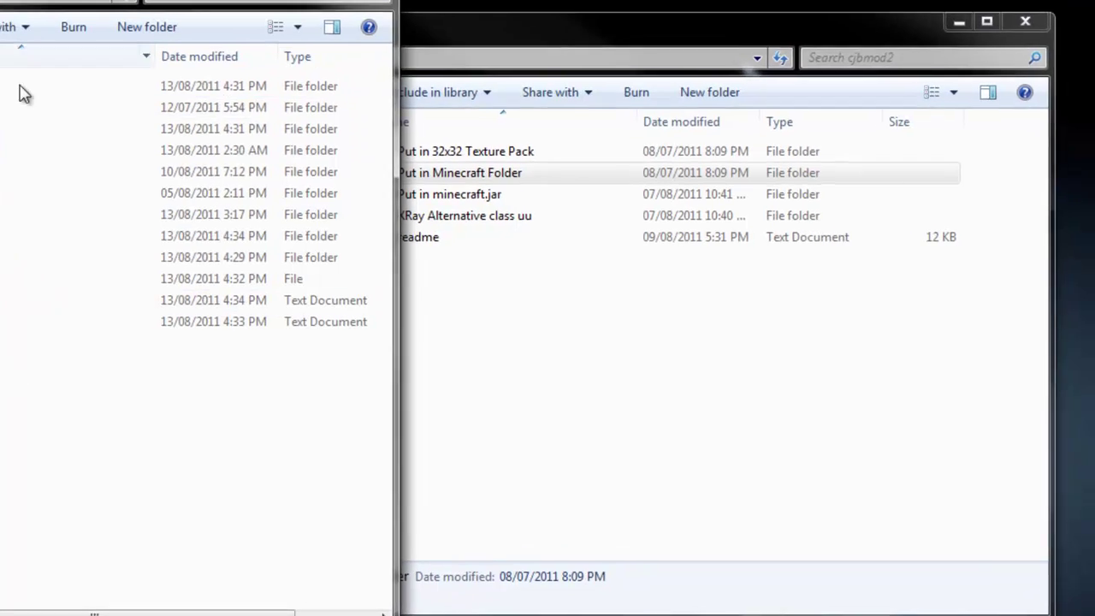
- Place the cjbmod2 window on the right, open Put in Minecraft Folder and select mods and resources
left_click_drag(690, 78, 735, 81)
left_click_drag(596, 43, 714, 31)
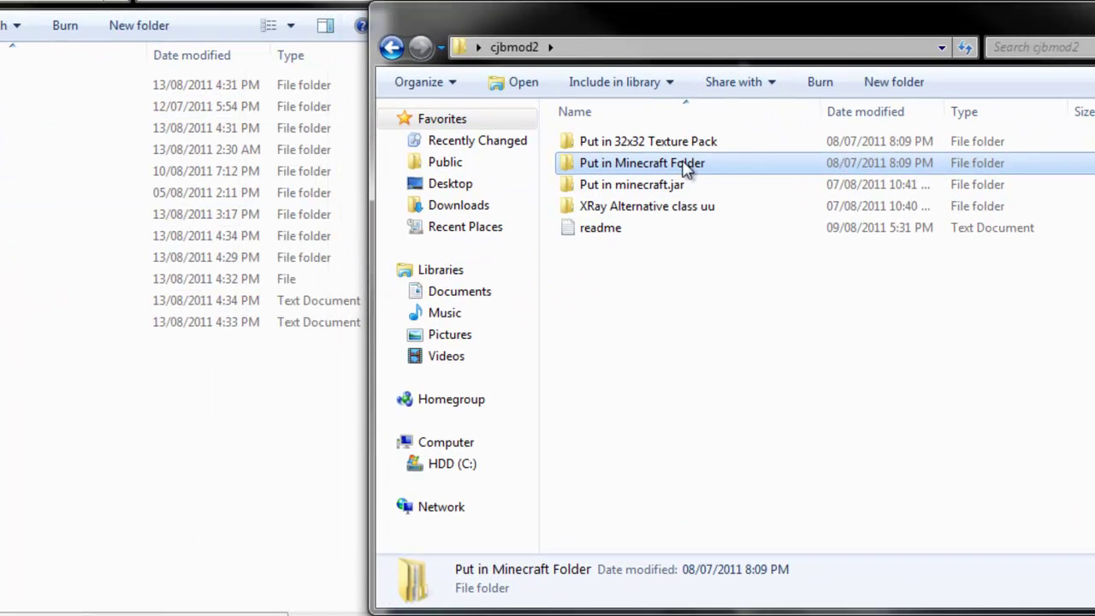
double_click(633, 167)
left_click_drag(624, 205, 606, 166)
- Drag mods and resources into .minecraft, cancel each folder-replace prompt, and return to cjbmod2
left_click(606, 164)
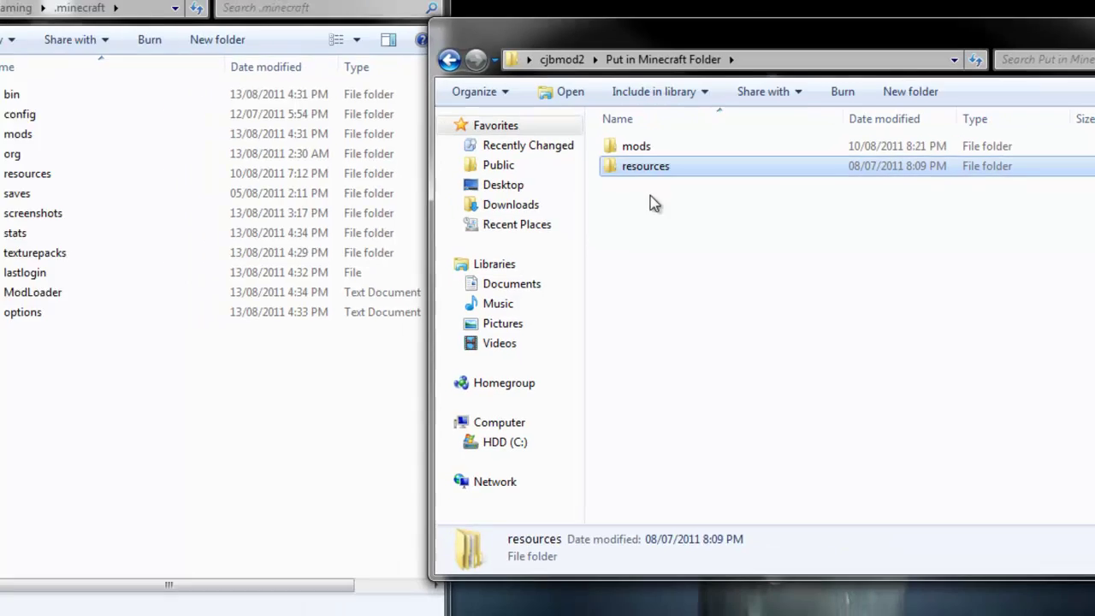
left_click_drag(650, 195, 147, 443)
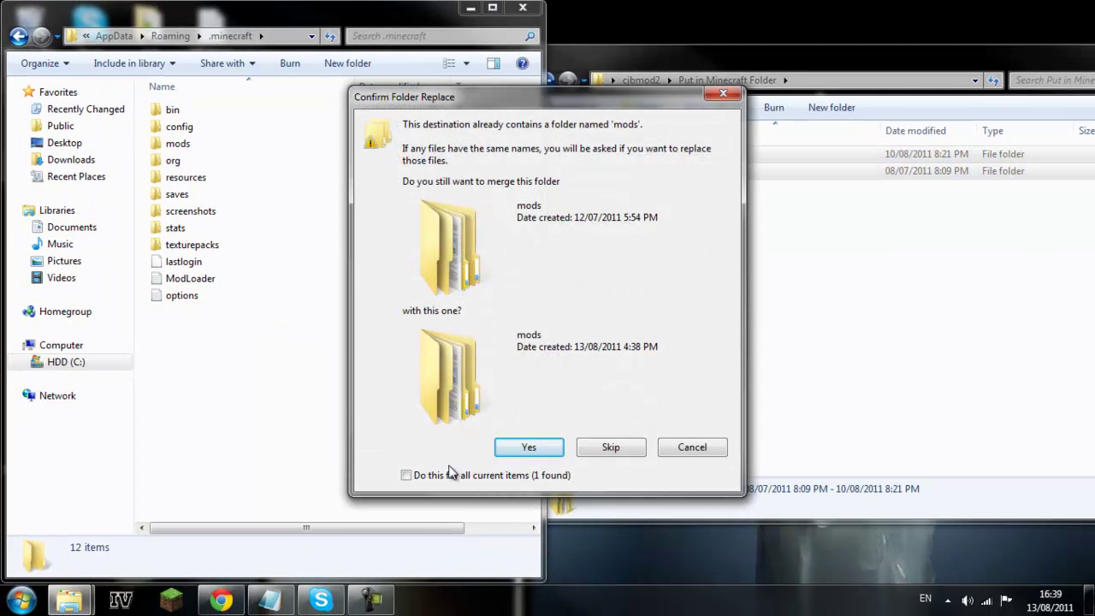
left_click(667, 448)
left_click(709, 149)
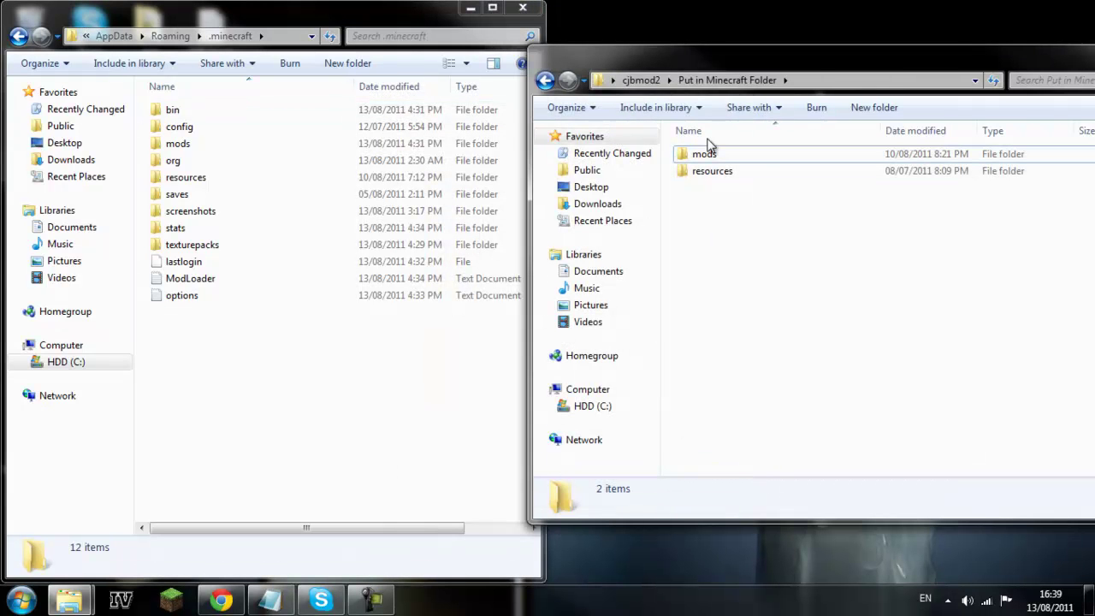
left_click_drag(721, 191, 712, 153)
left_click_drag(712, 154, 313, 407)
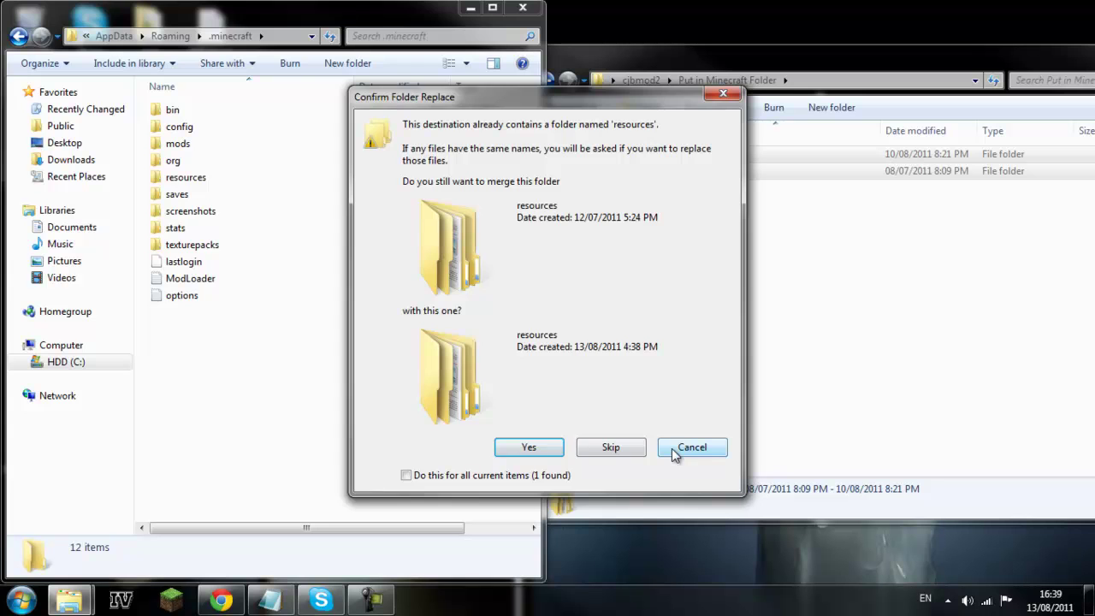
left_click(673, 453)
left_click(642, 81)
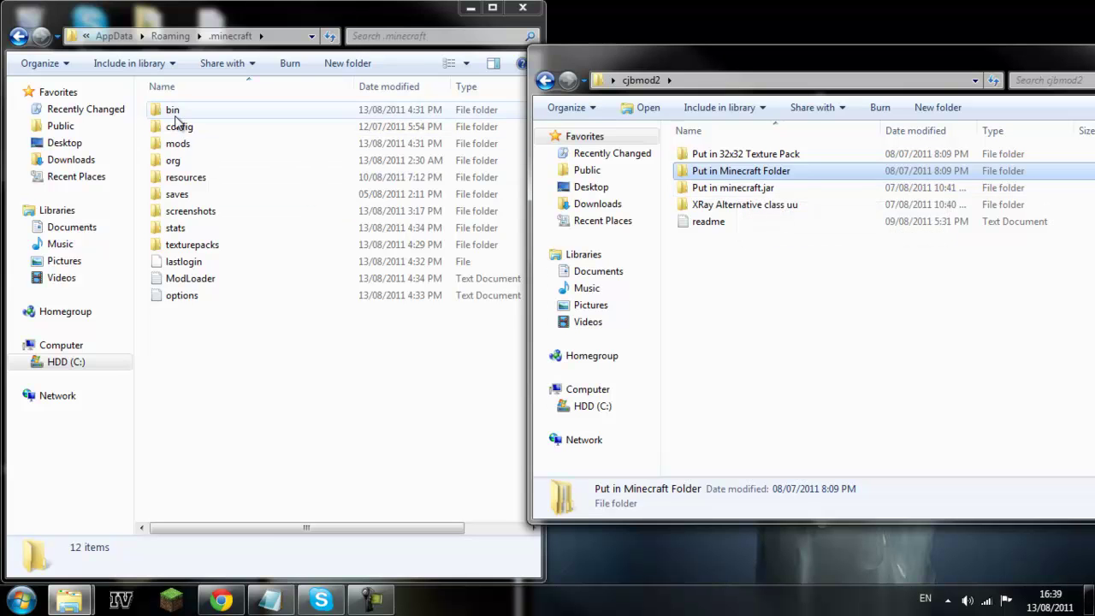
- In the .minecraft bin folder, open minecraft.jar with the WinRAR archiver
double_click(175, 112)
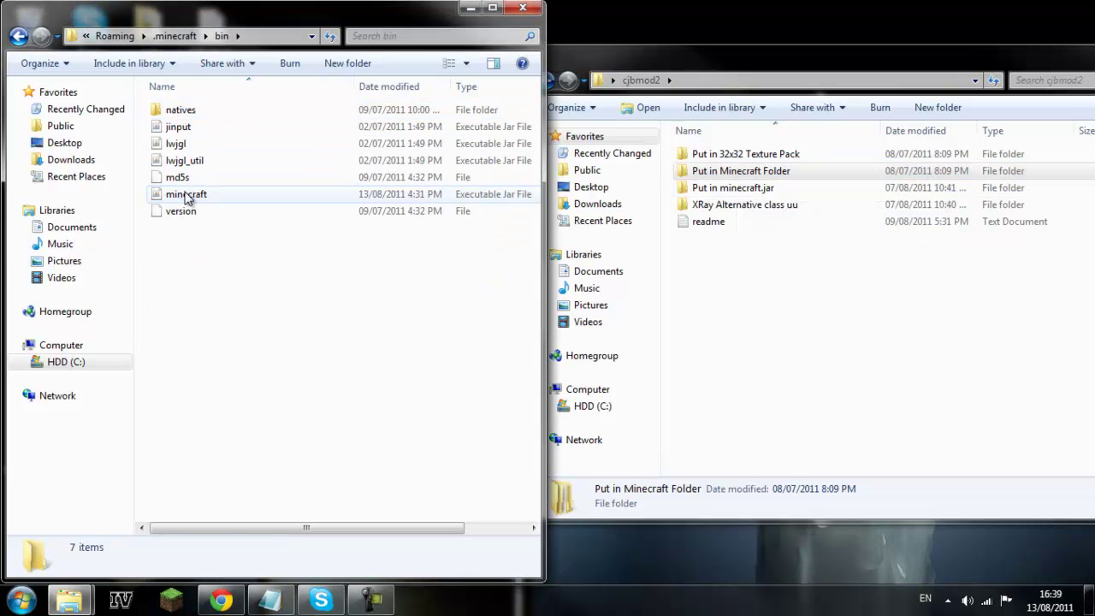
right_click(260, 202)
left_click(196, 199)
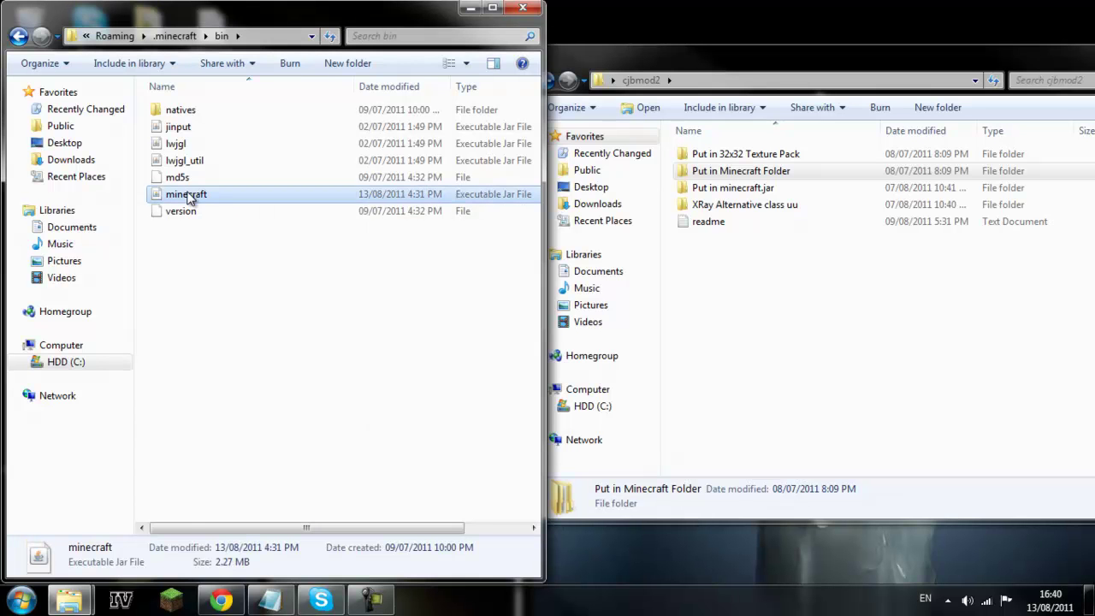
right_click(189, 195)
mouse_move(236, 257)
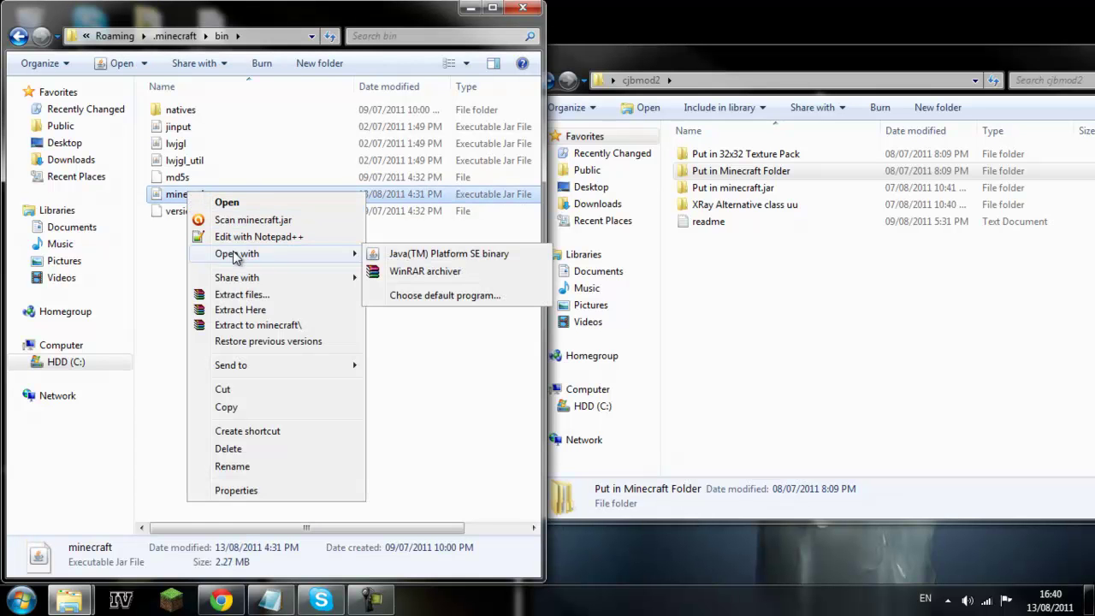
left_click(420, 272)
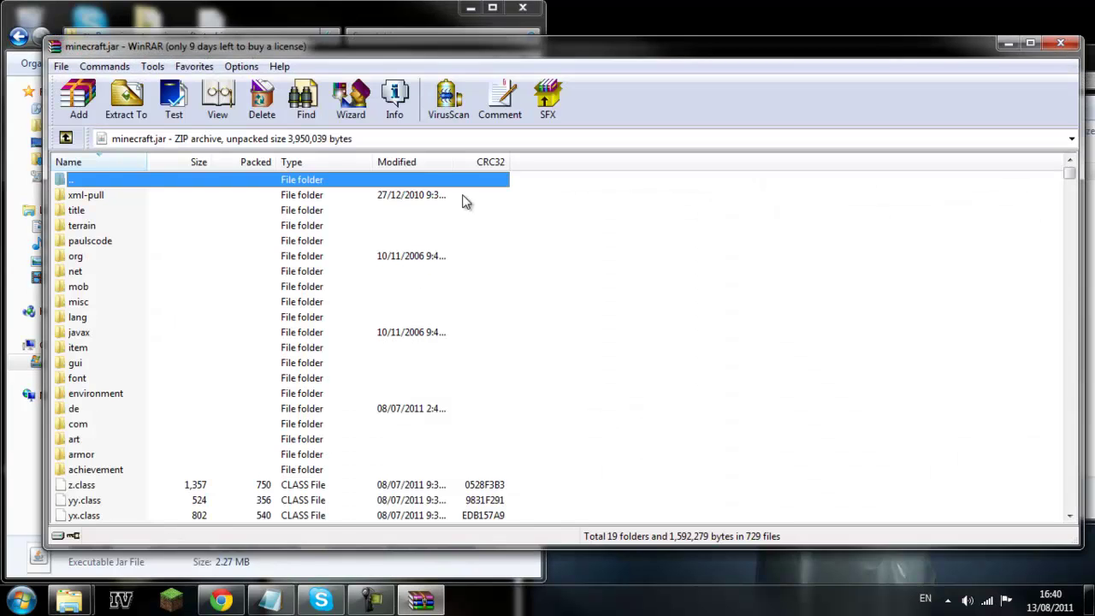
- Dock the minecraft.jar WinRAR window to the left half and browse its contents
left_click_drag(493, 43, 3, 162)
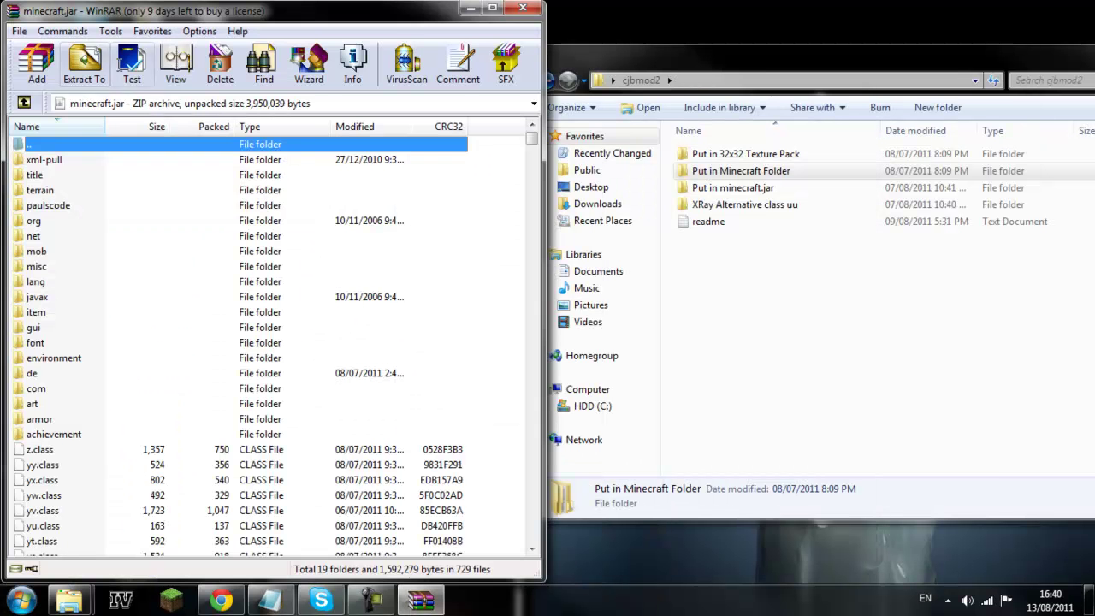
scroll(87, 393, "down", 20)
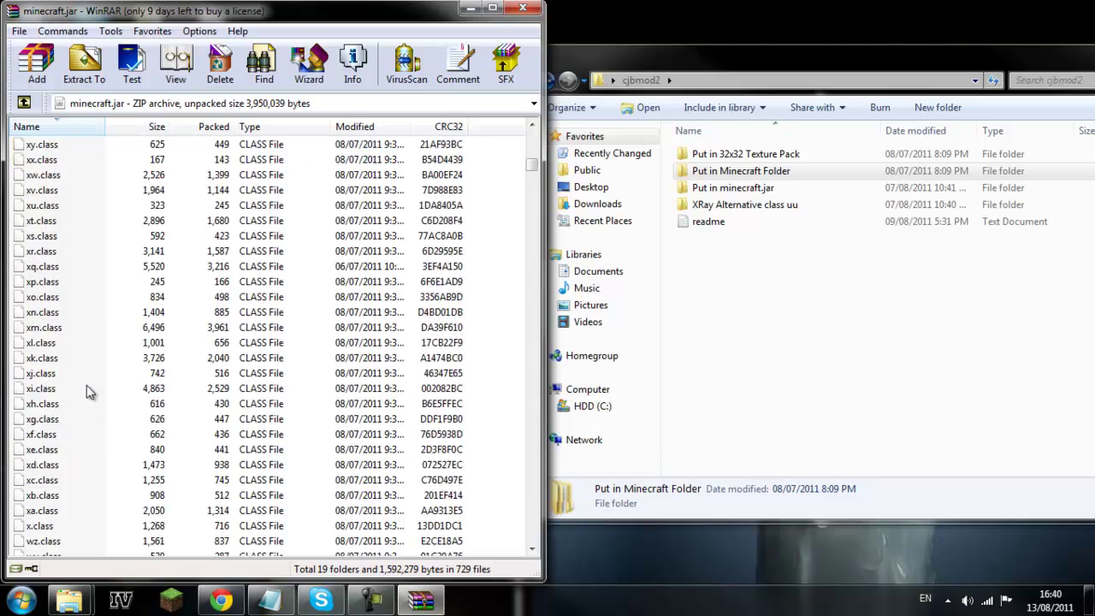
scroll(87, 392, "down", 20)
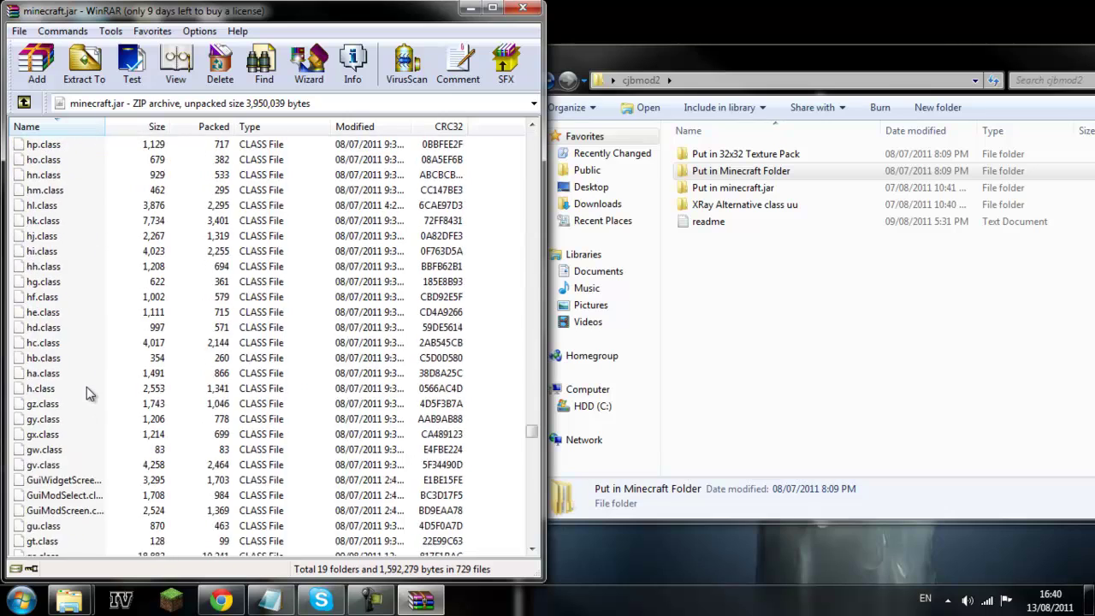
scroll(86, 394, "up", 20)
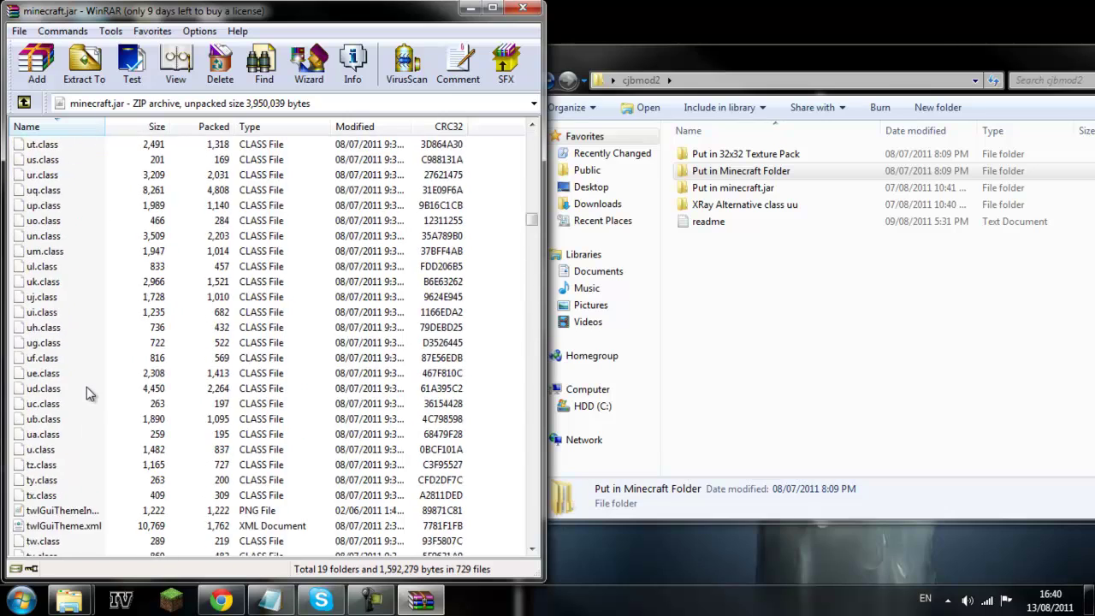
scroll(87, 387, "up", 15)
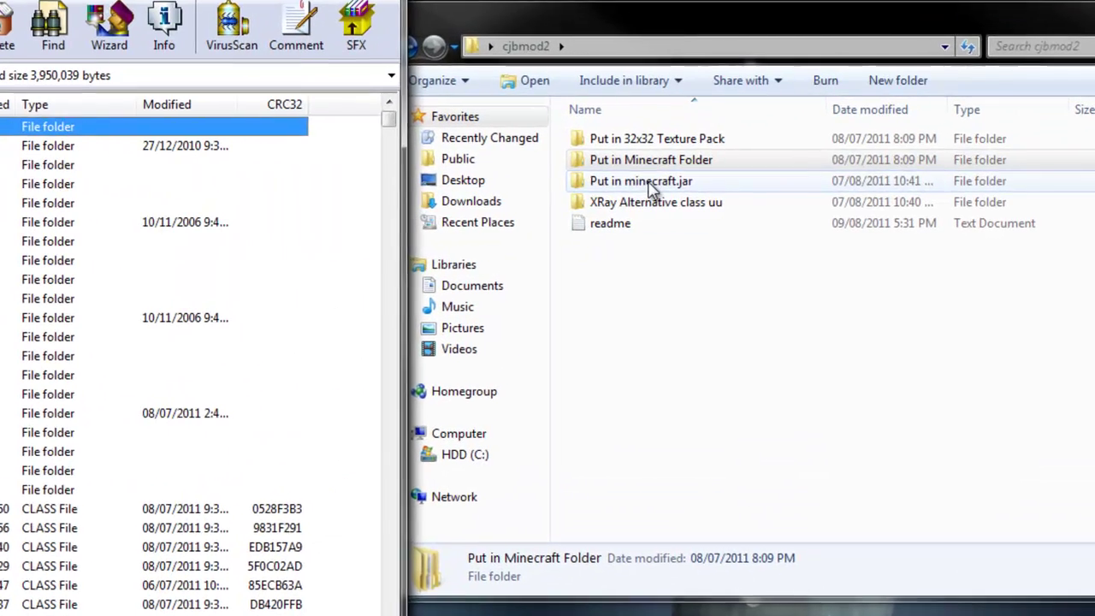
- Drop the five class files from Put in minecraft.jar into the archive, confirm, and close WinRAR
double_click(727, 188)
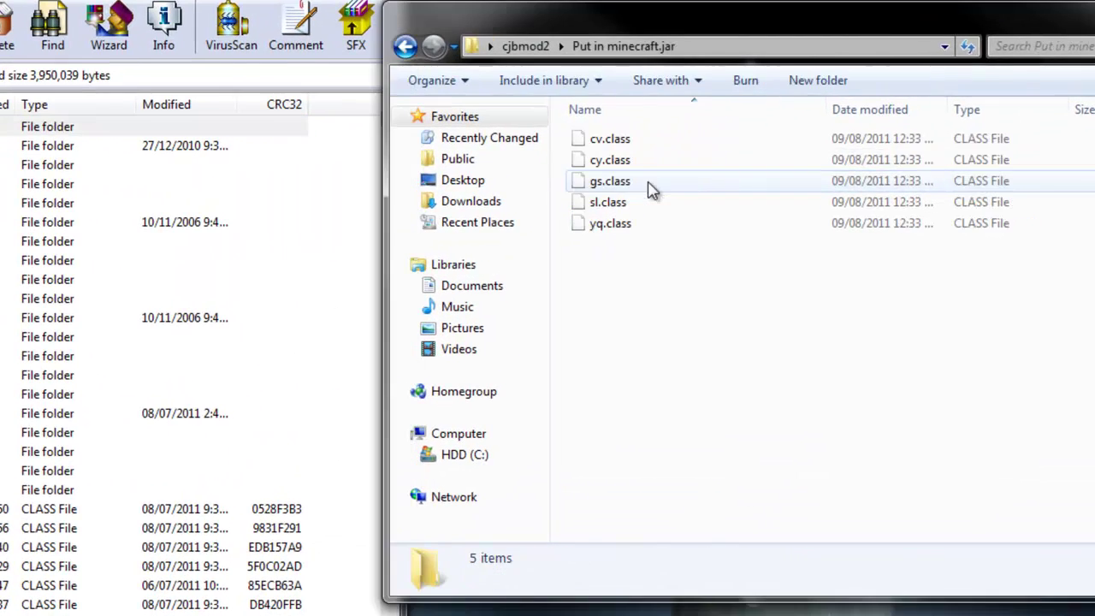
left_click_drag(625, 290, 677, 275)
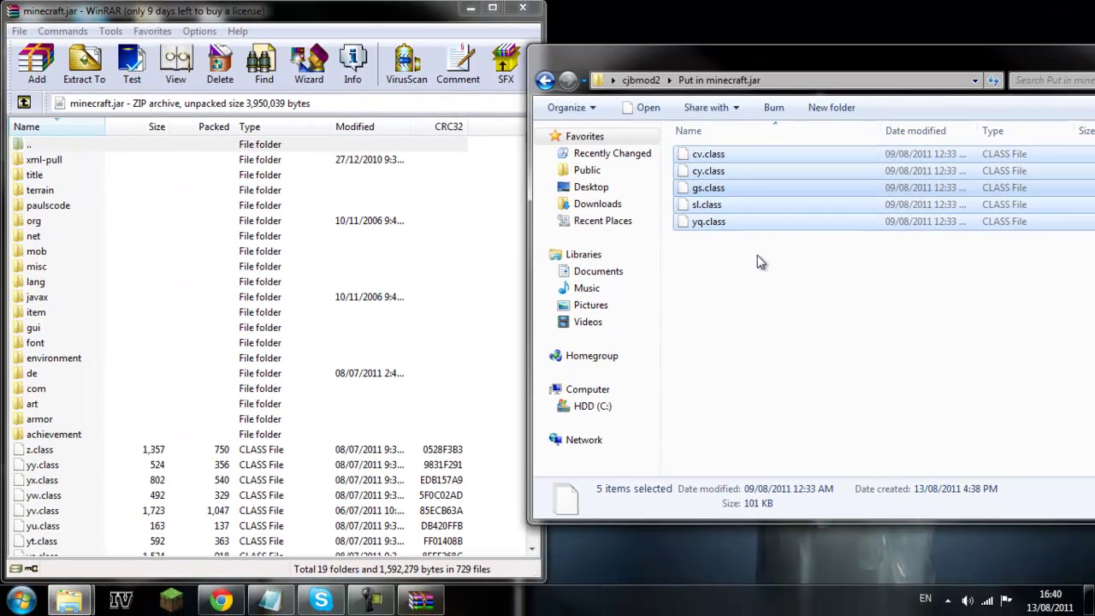
left_click_drag(367, 524, 368, 522)
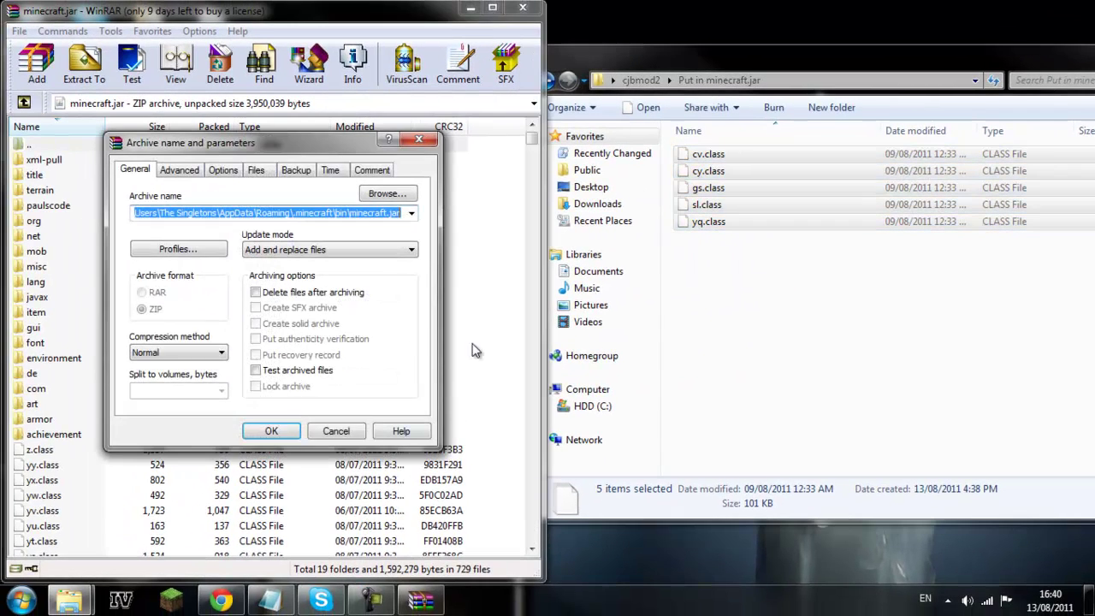
left_click(270, 433)
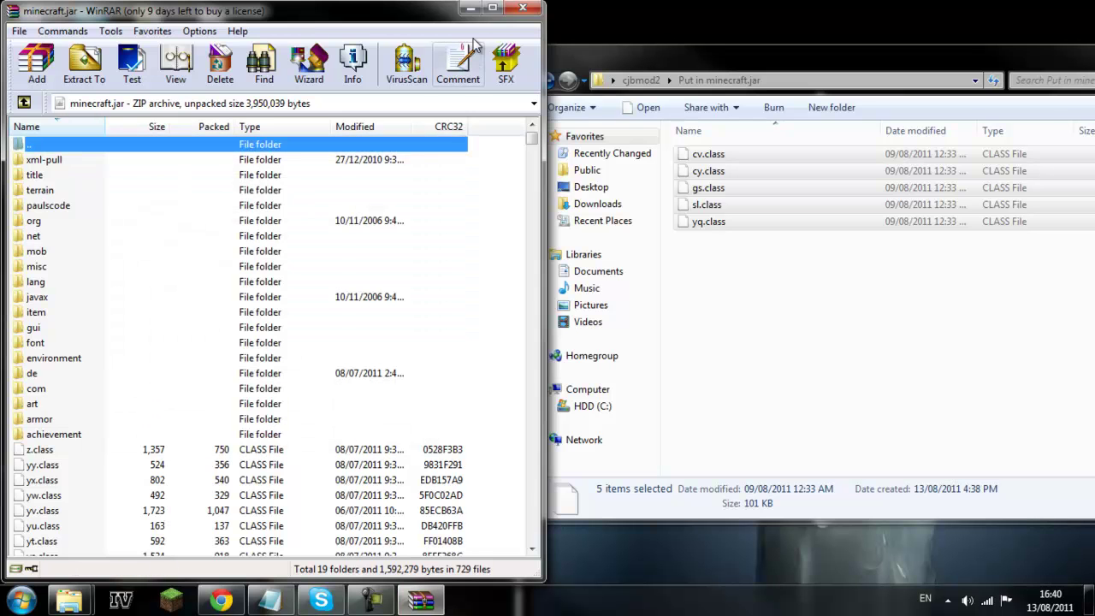
left_click(523, 8)
- Close the Put in minecraft.jar and bin Explorer windows
left_click_drag(1044, 59, 678, 119)
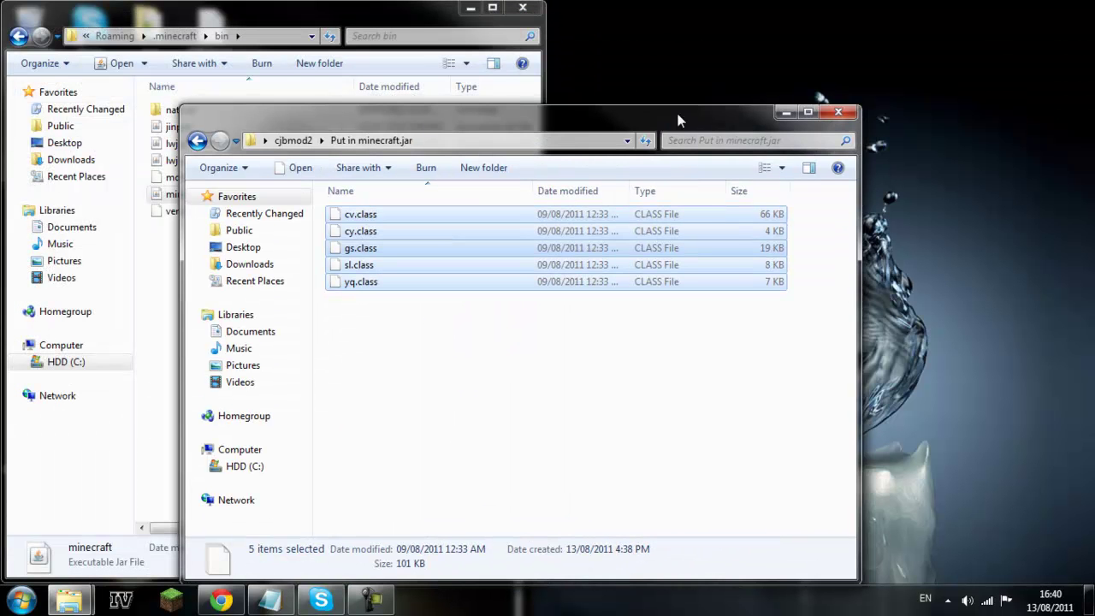
left_click(842, 111)
left_click(523, 7)
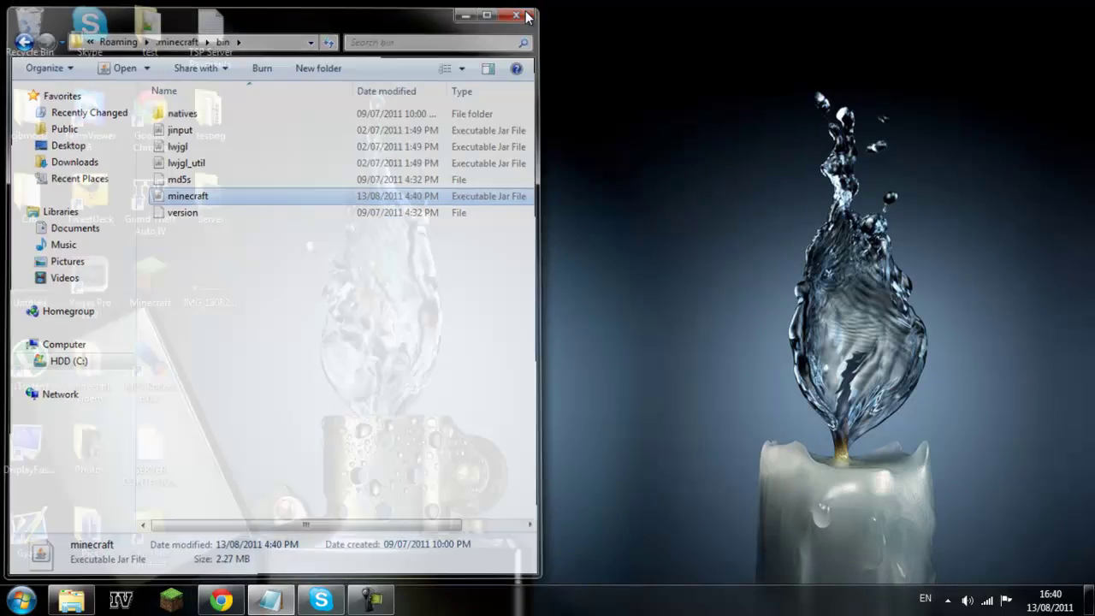
- Launch Minecraft, log in, connect to mc.syndicateproject.com, walk around and pause the game
left_click(167, 601)
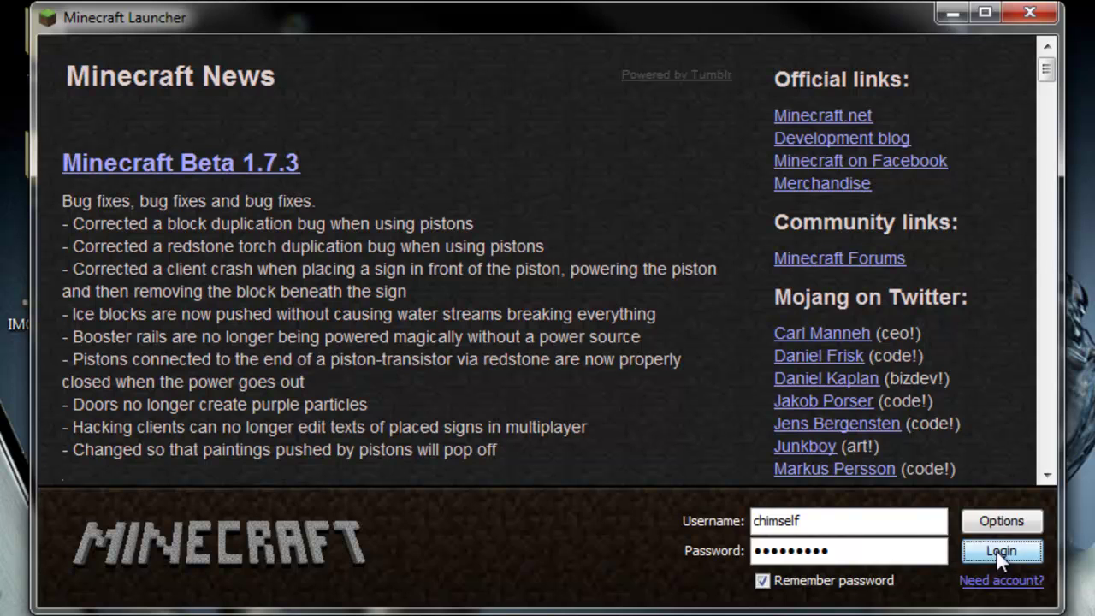
left_click(998, 551)
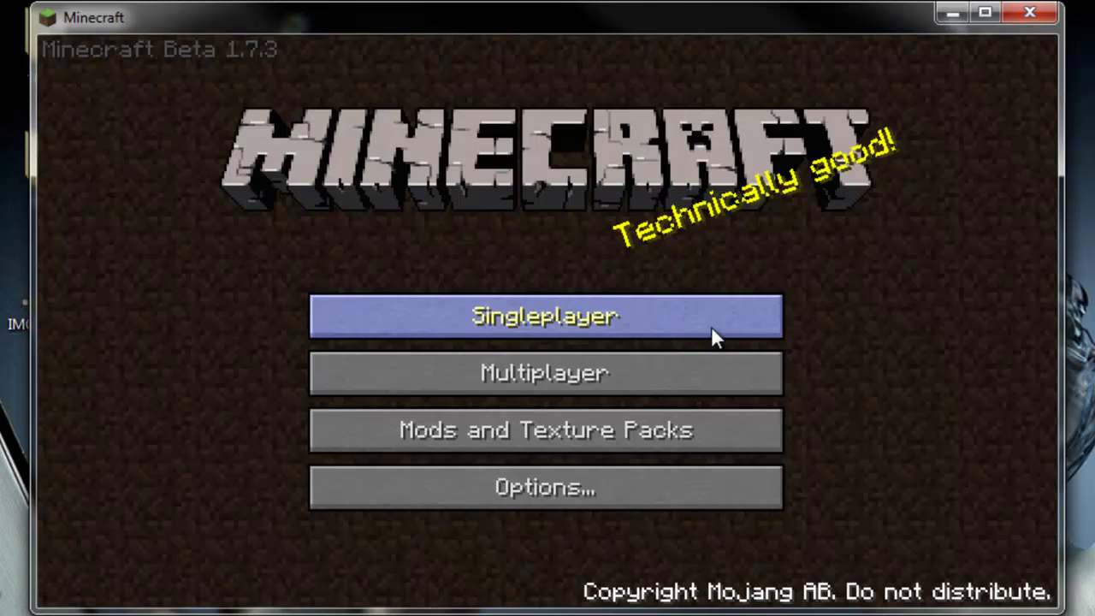
left_click(687, 378)
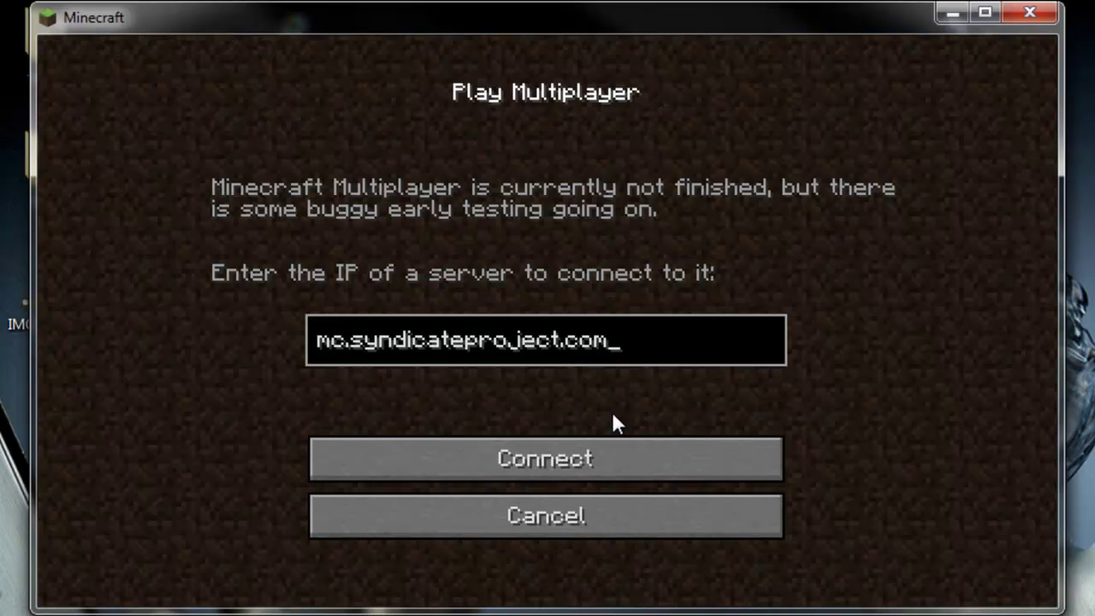
left_click(610, 460)
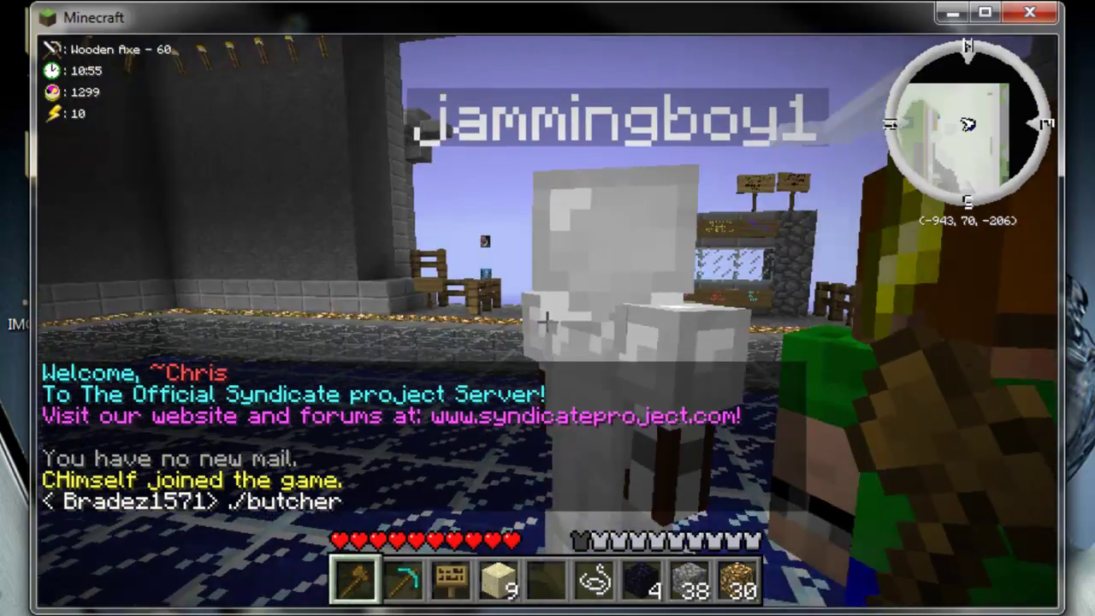
key("w")
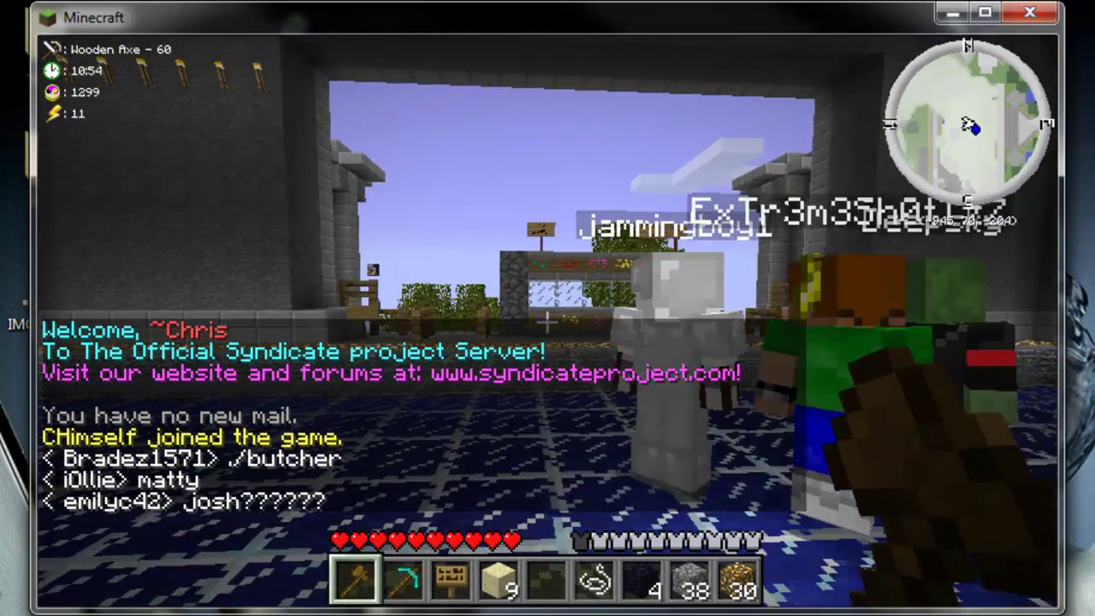
key("w")
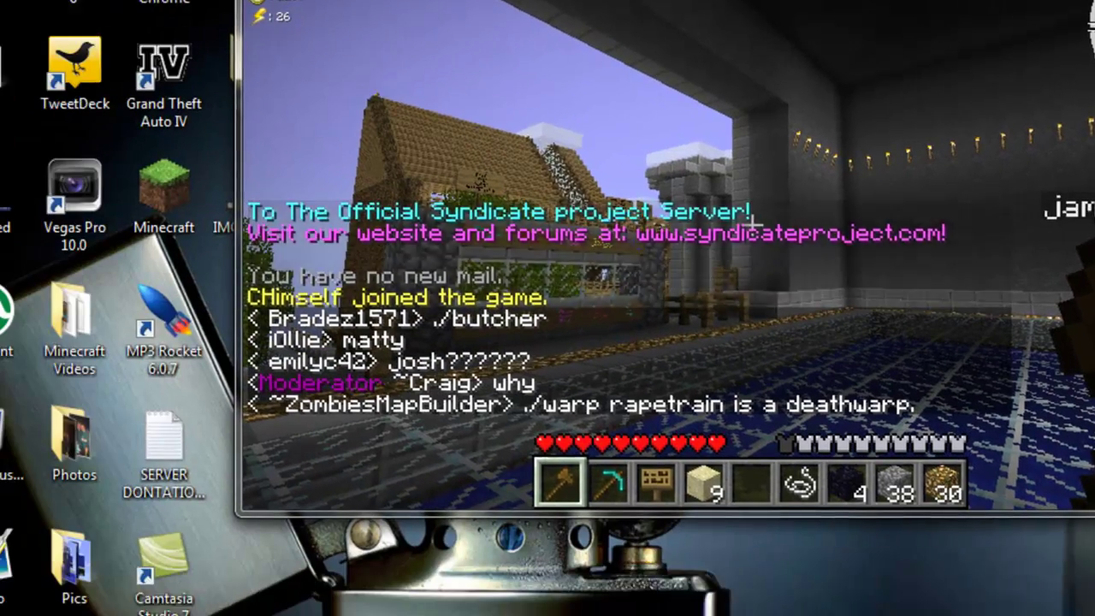
key("Escape")
- Browse via %appdata% to .minecraft\saves and check the single Lolz world folder
left_click(22, 597)
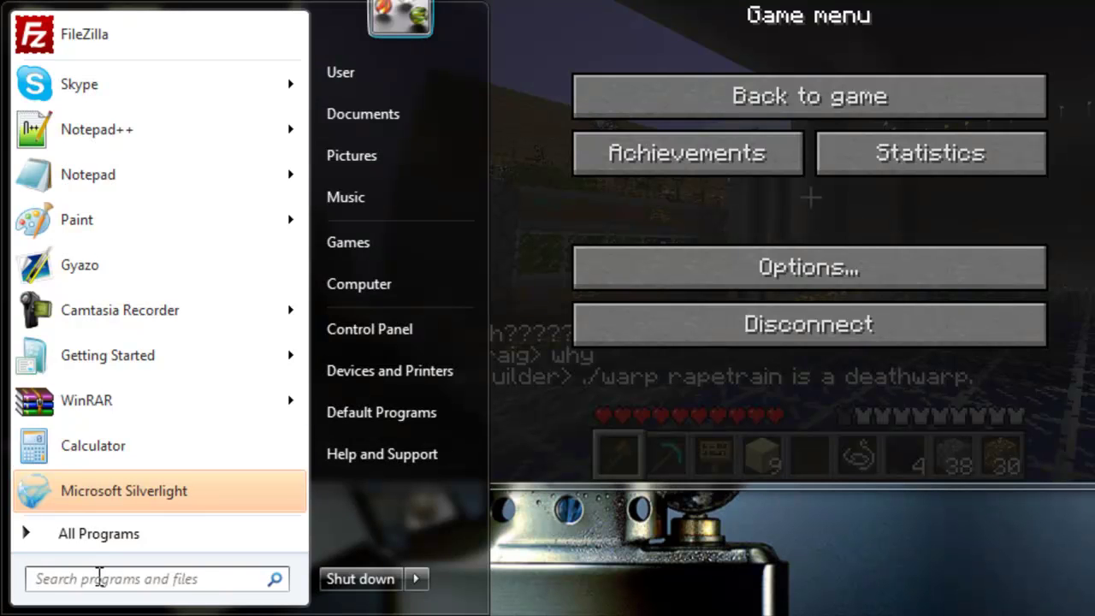
type("#")
key("BackSpace")
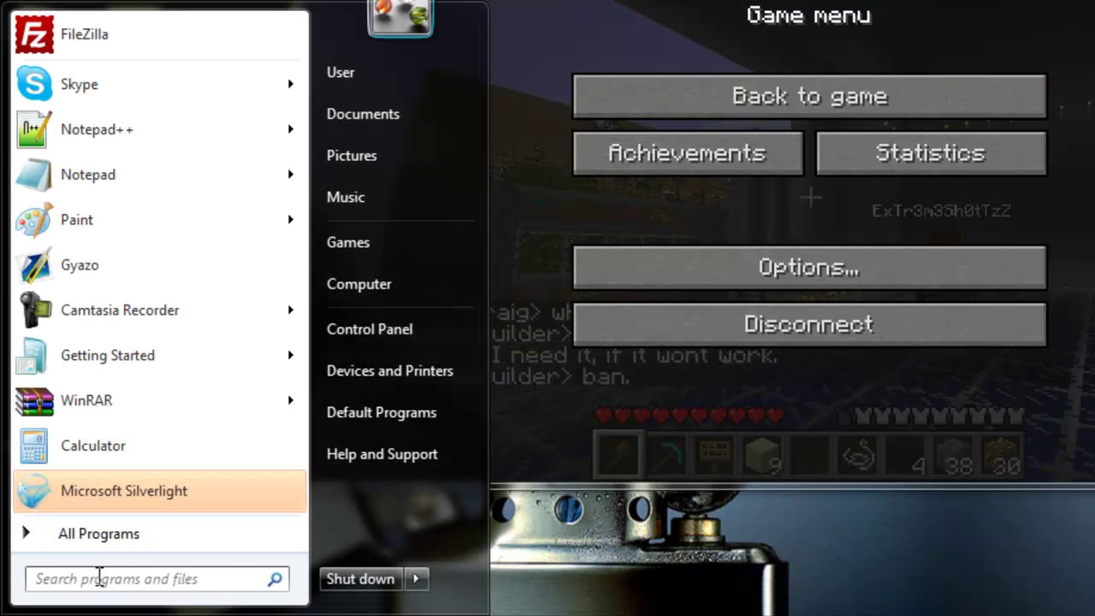
type("%apdata")
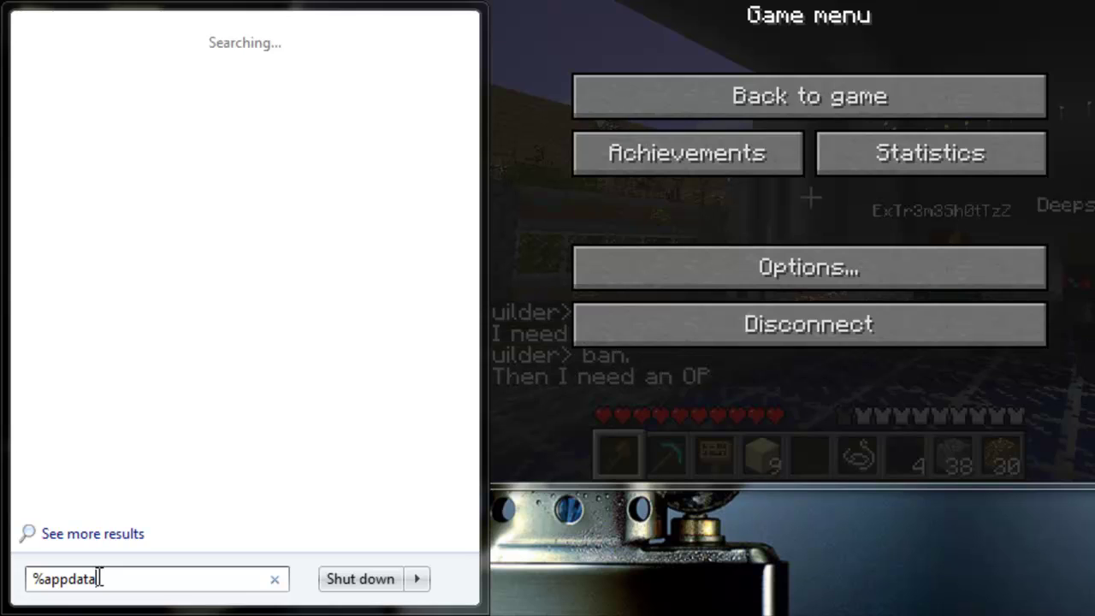
key("Return")
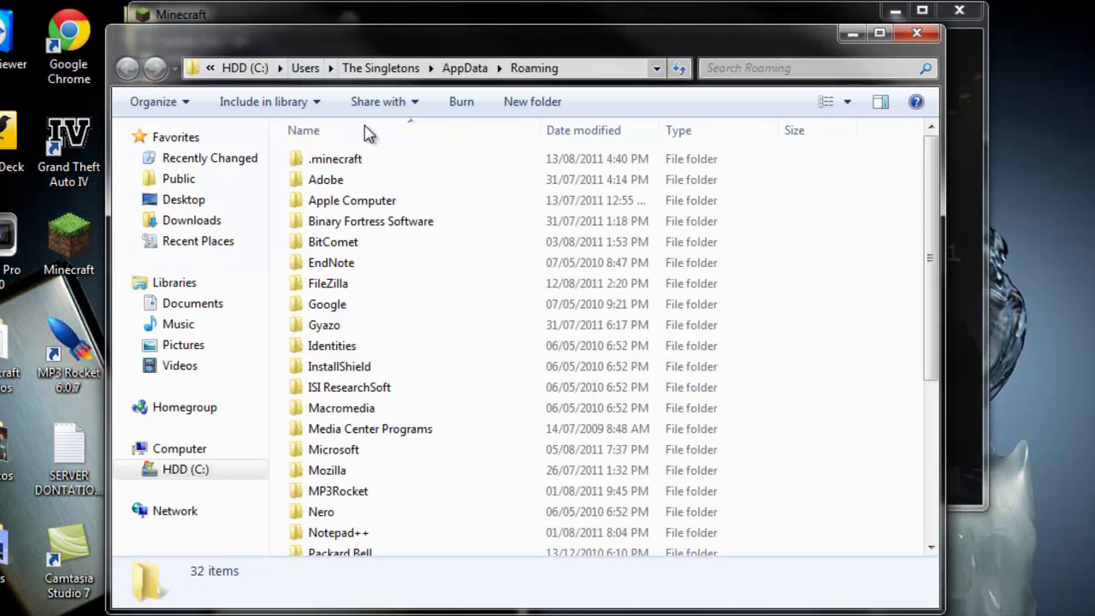
double_click(351, 161)
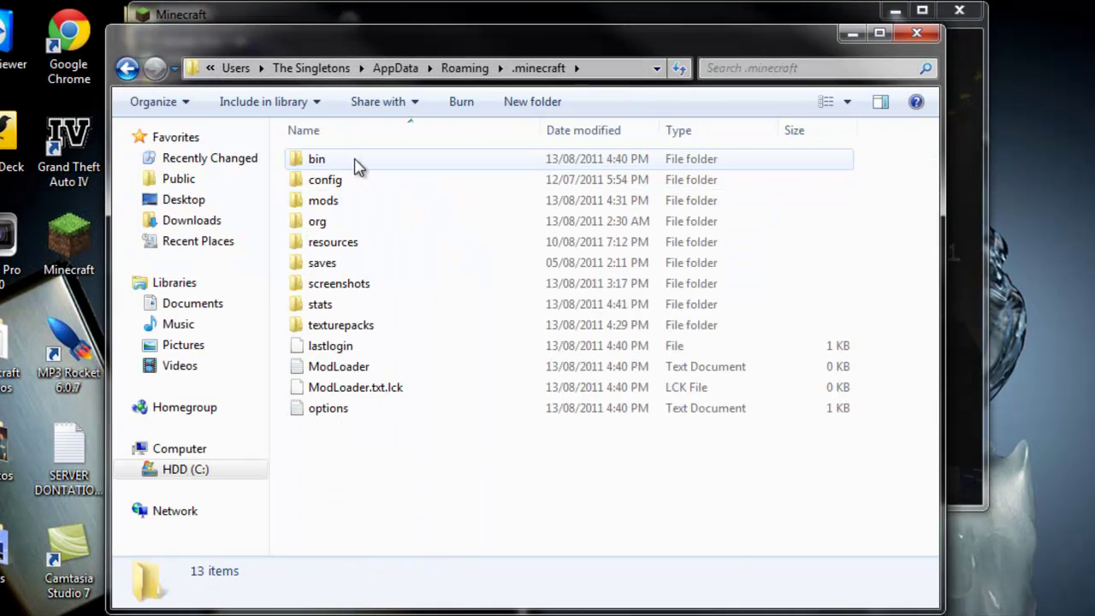
double_click(337, 260)
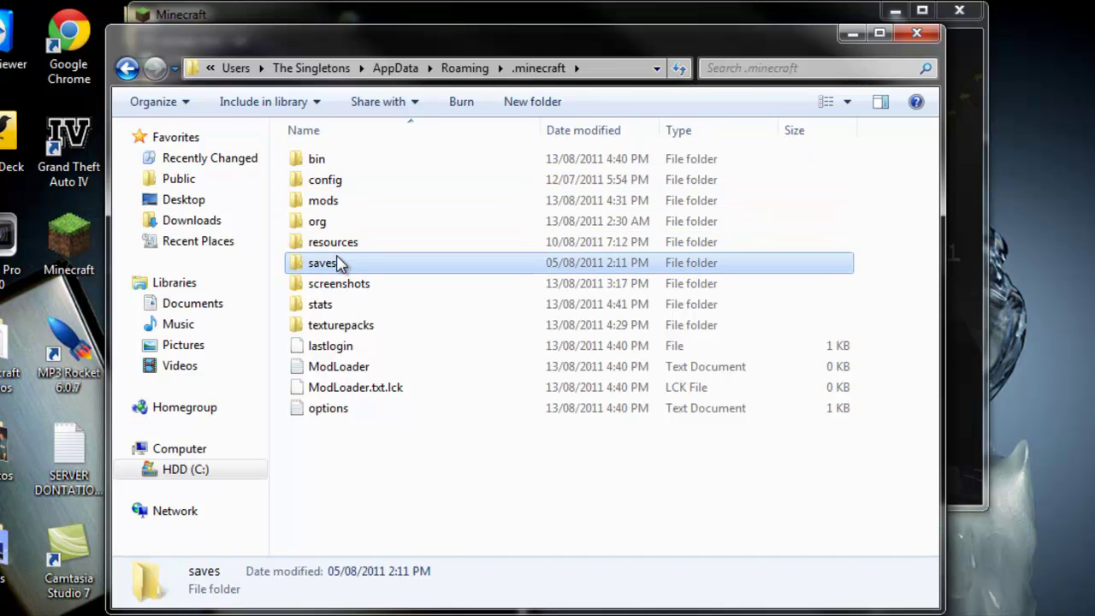
left_click_drag(338, 255, 336, 173)
left_click(342, 224)
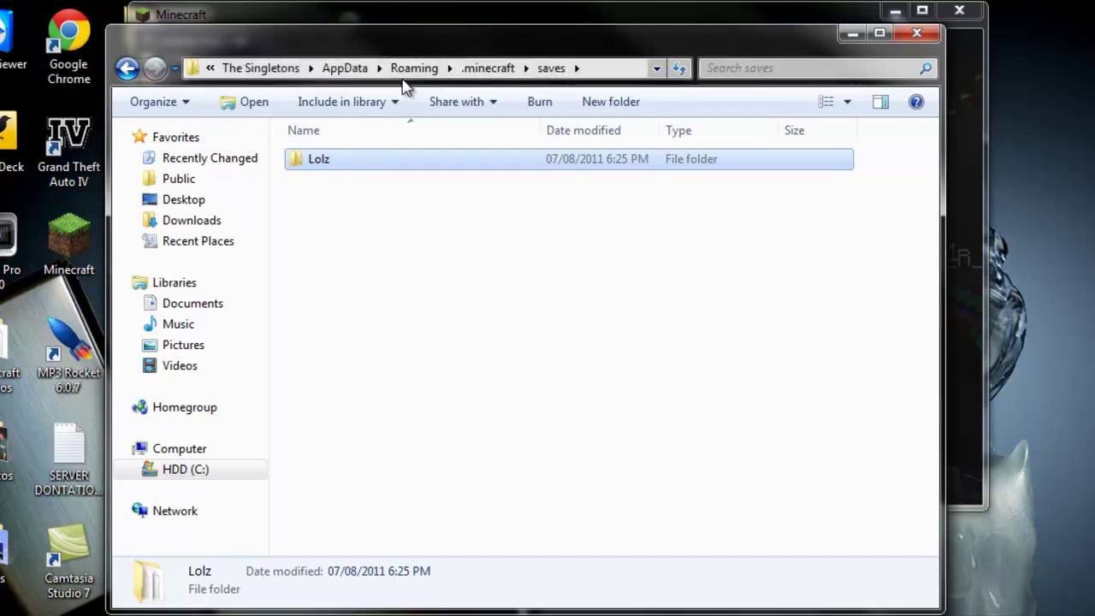
- Close the saves window, walk toward the house, then open the Options Controls screen
left_click(919, 35)
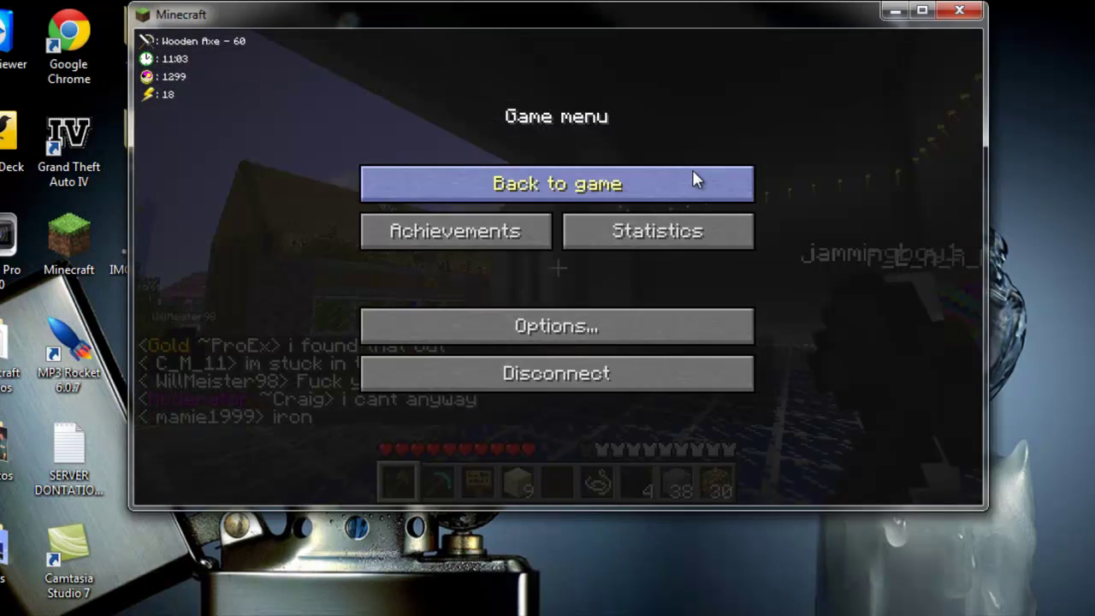
left_click(640, 187)
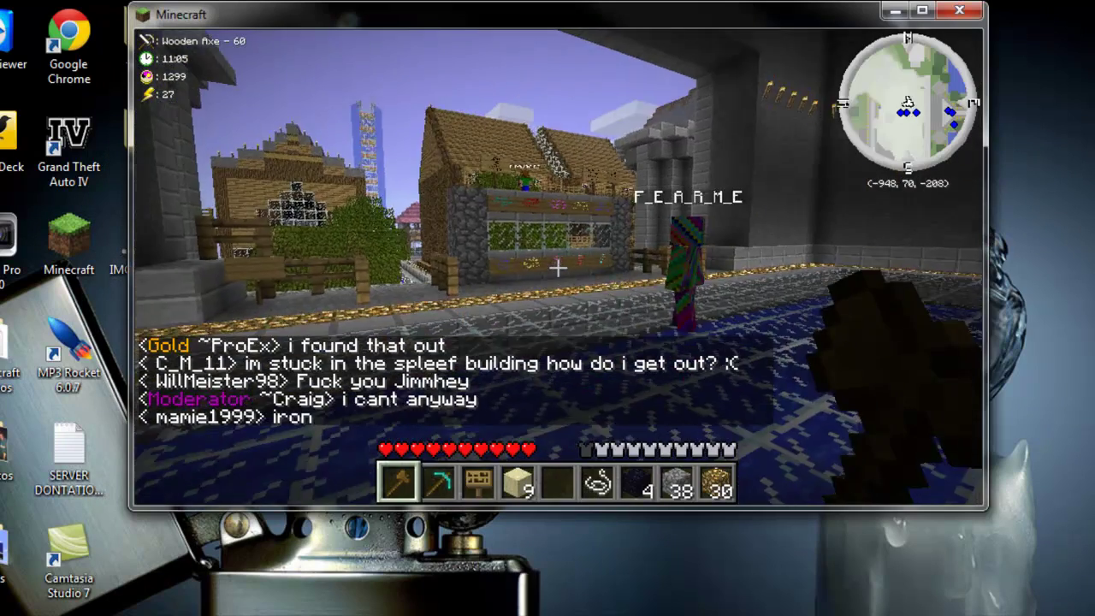
key("w")
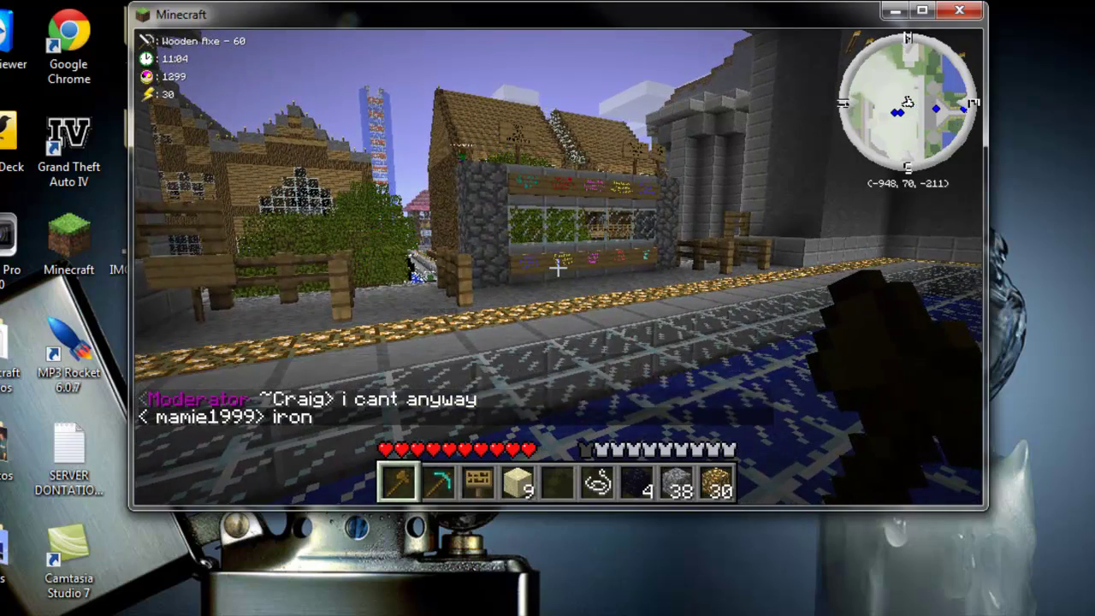
key("Escape")
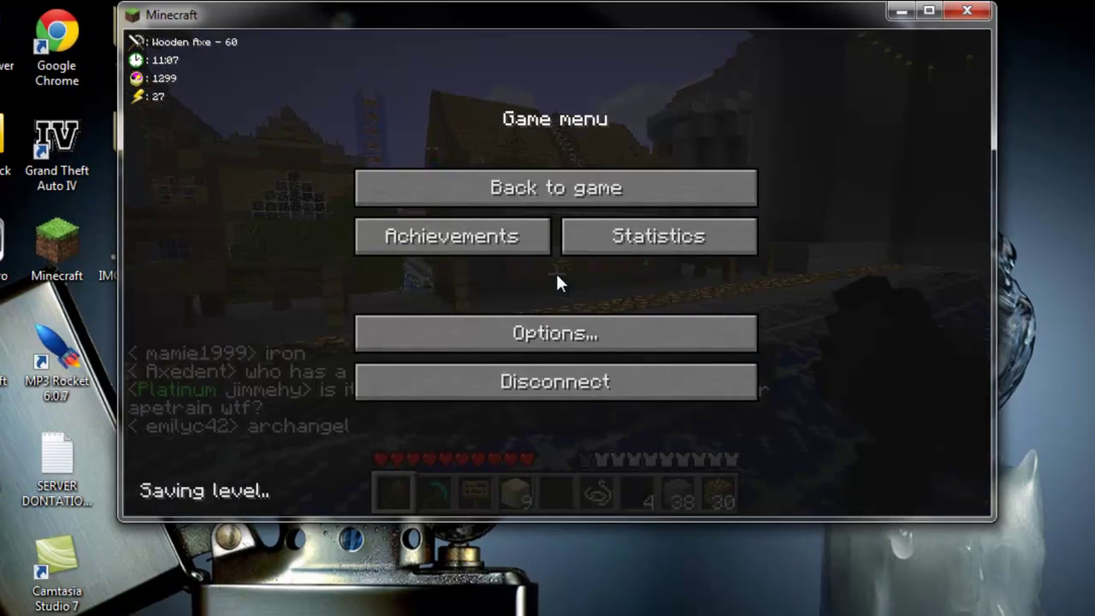
left_click(514, 330)
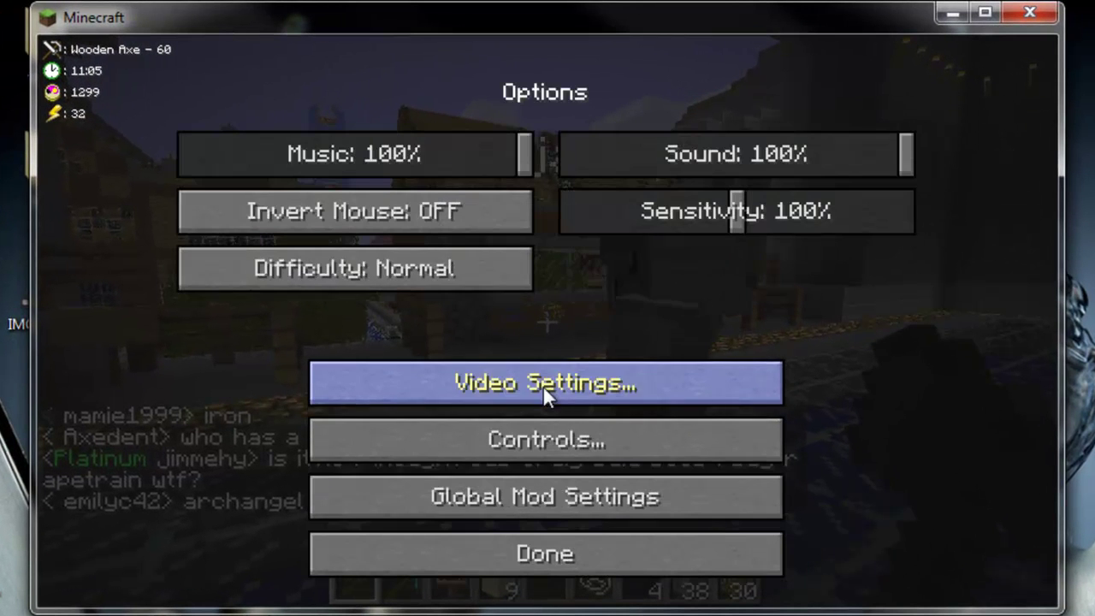
left_click(546, 437)
left_click(546, 537)
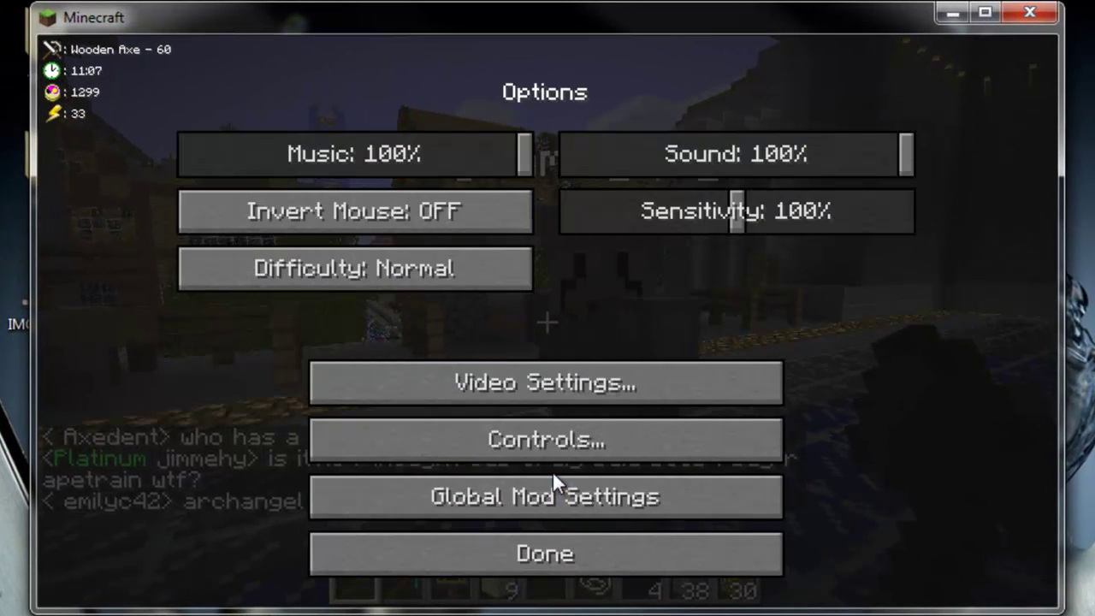
left_click(554, 498)
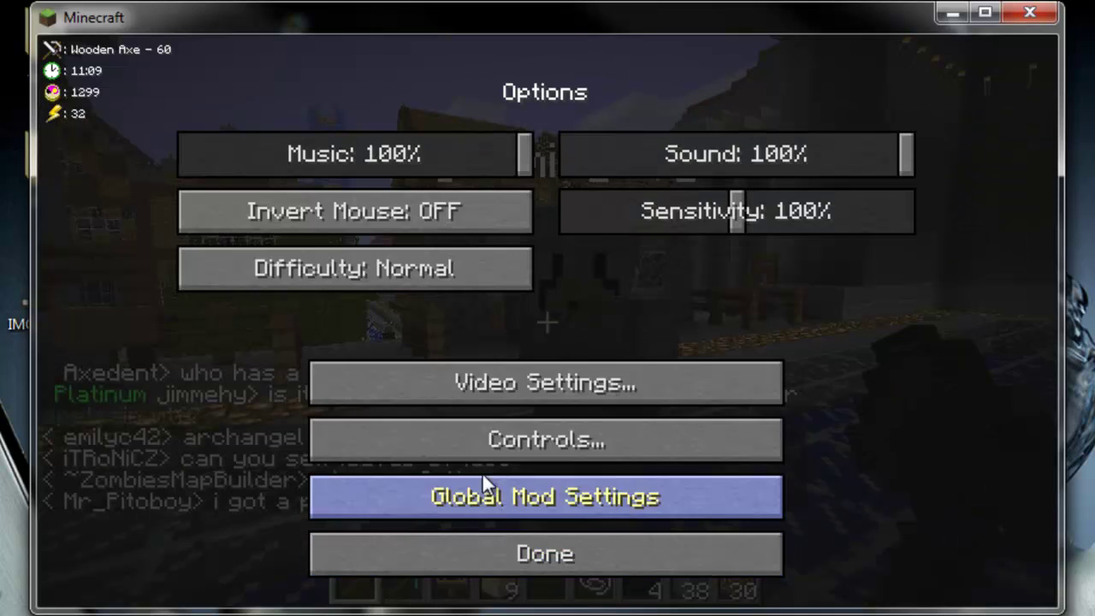
left_click(500, 443)
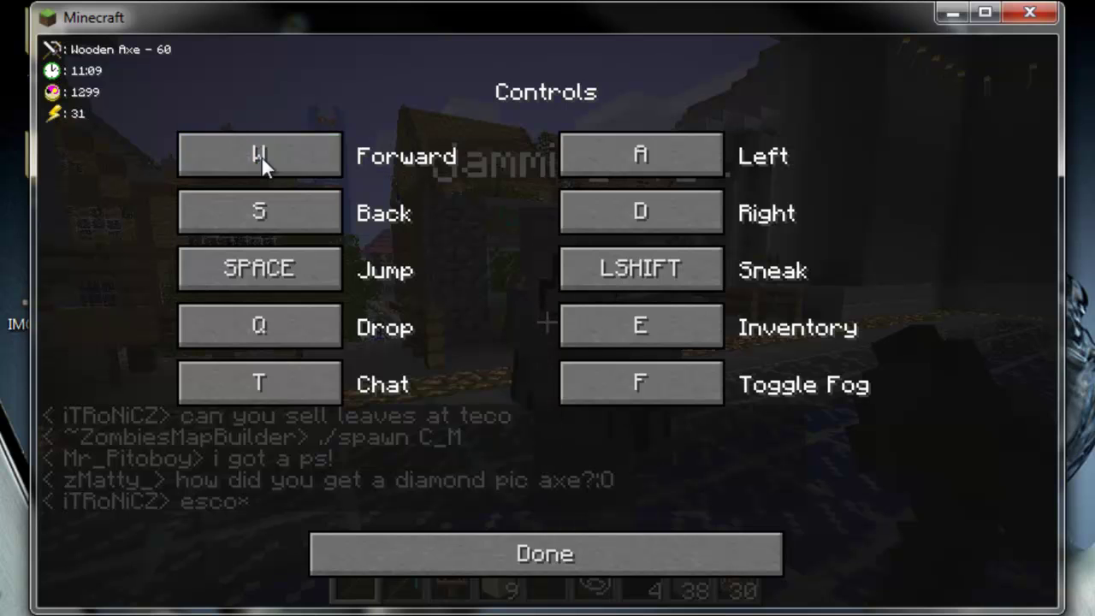
- Bind Toggle Fog to P, Inventory to G, Drop to C and Sneak to TAB, then exit Options
left_click(661, 376)
key("p")
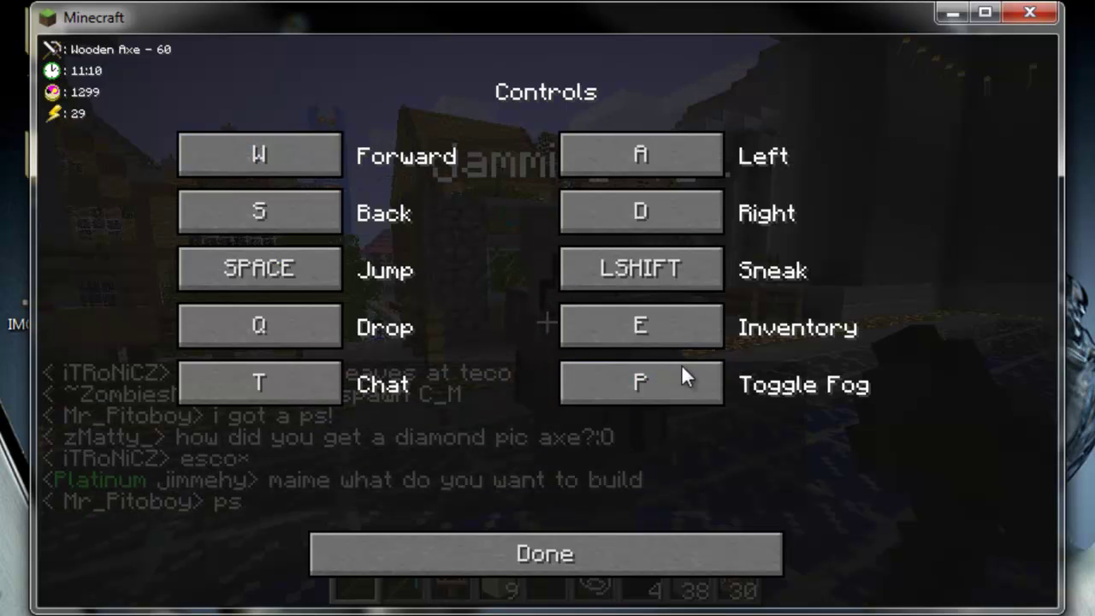
left_click(647, 327)
key("g")
left_click(282, 330)
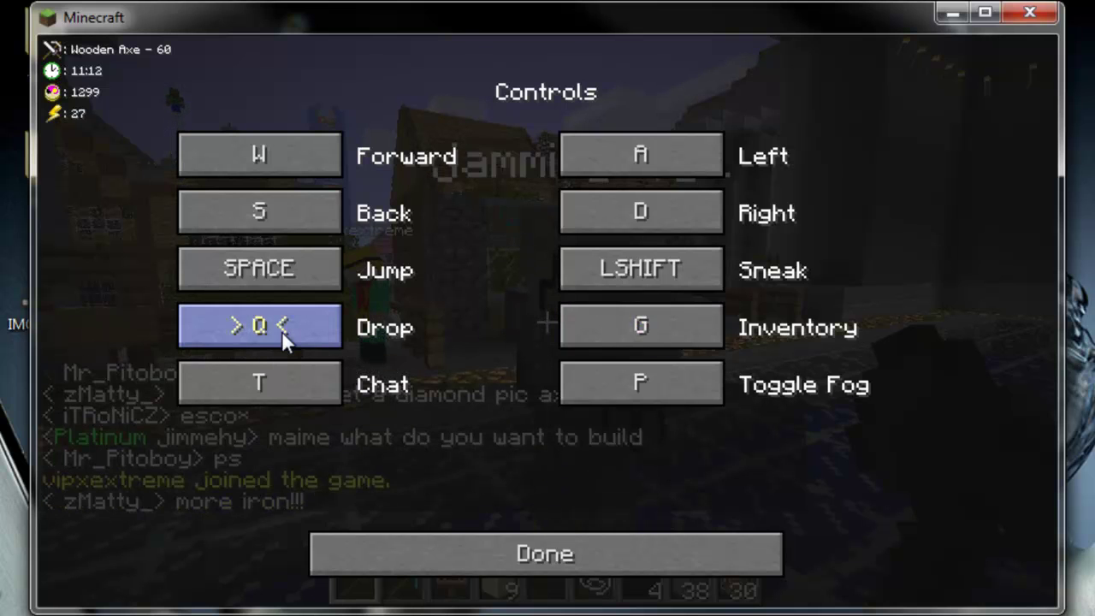
key("c")
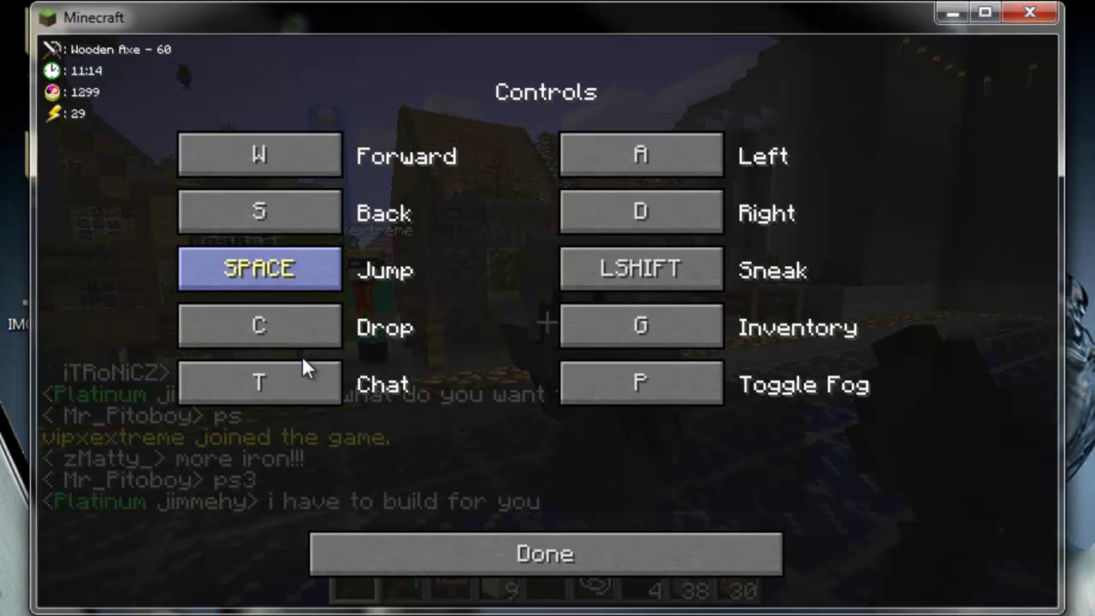
left_click(628, 269)
key("Tab")
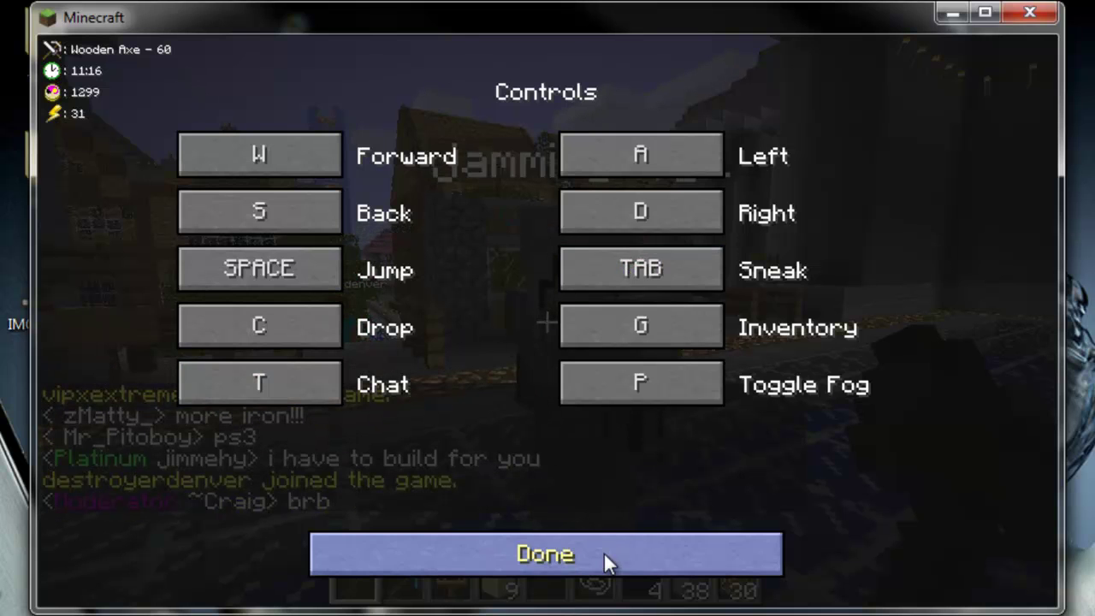
left_click(589, 552)
left_click(520, 539)
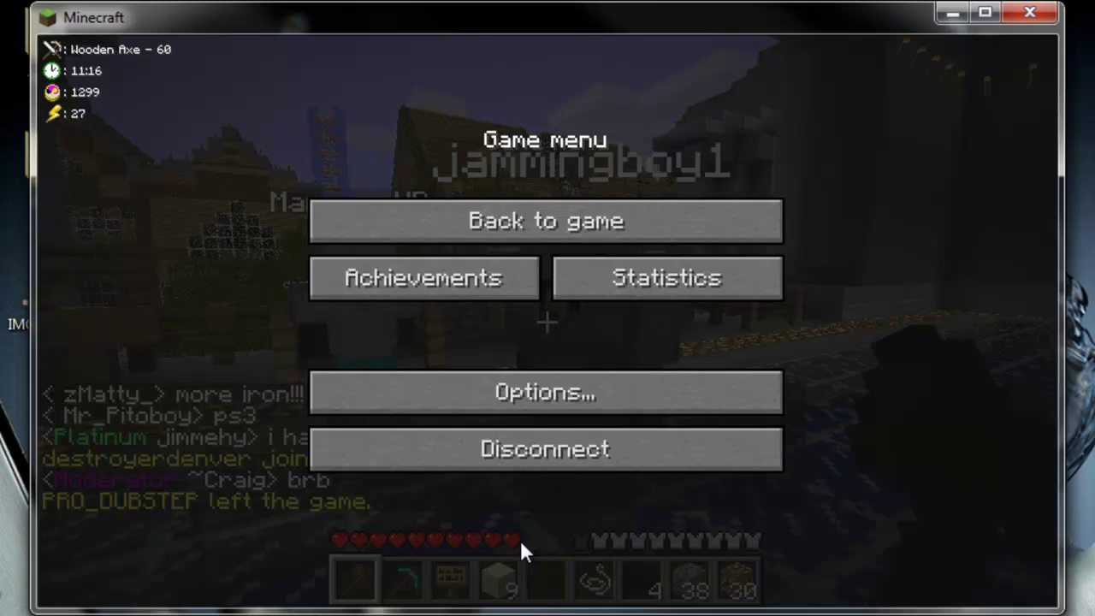
- In the CJB Mods fly cheats, keep Toggle Flying on F and rewrite the fly speed value
key("Escape")
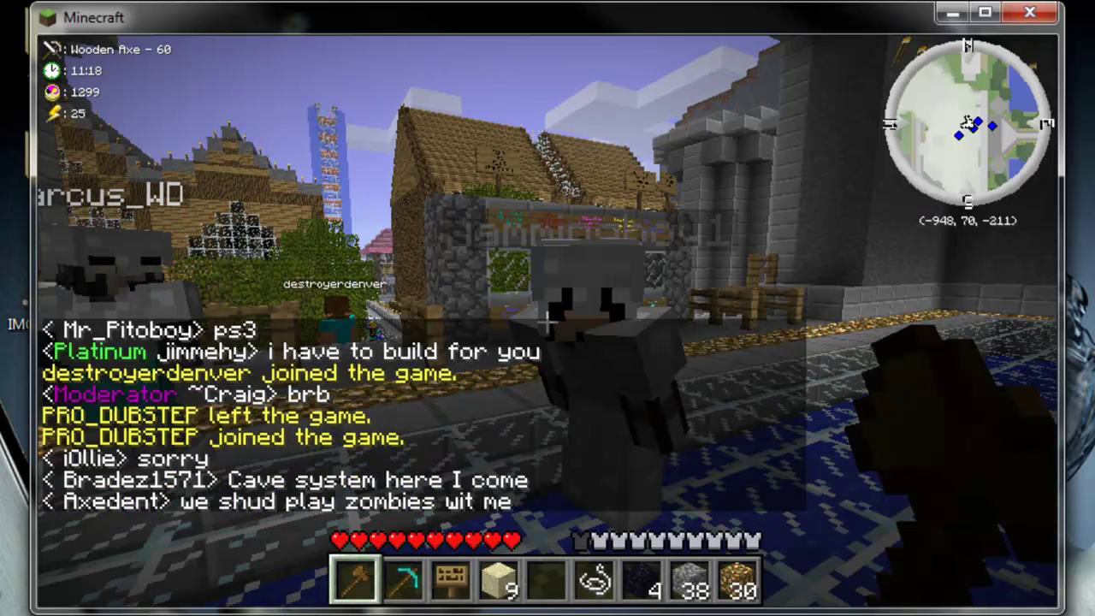
key("Tab")
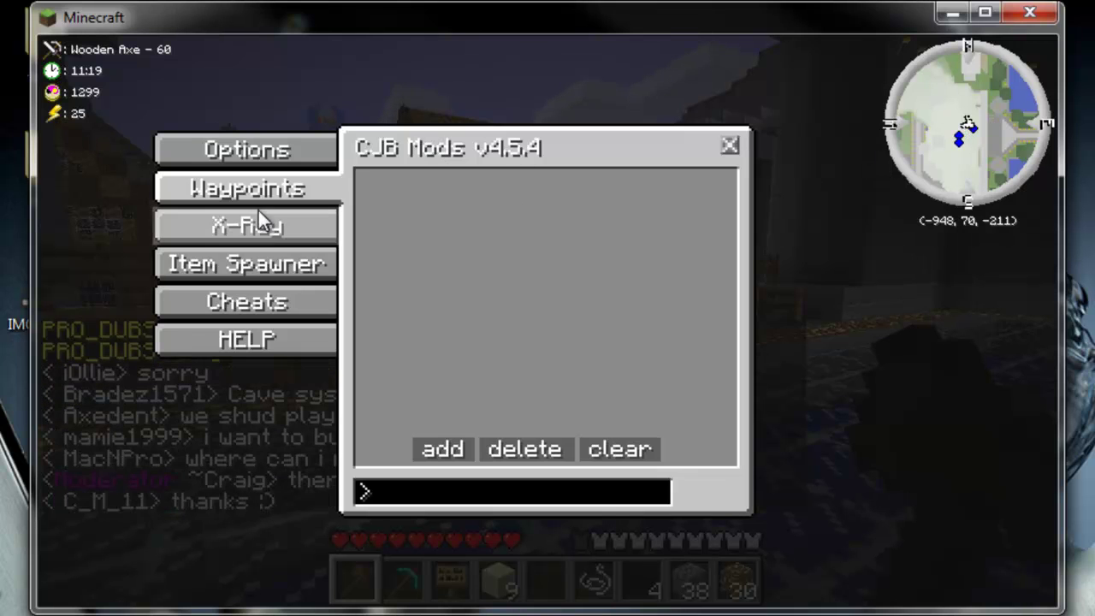
left_click(274, 301)
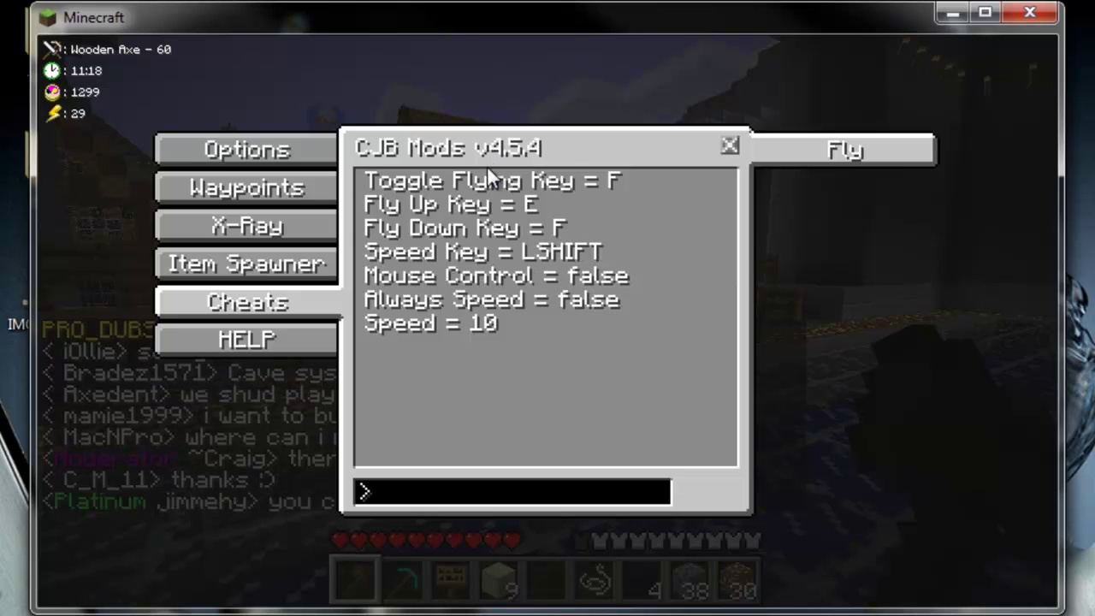
left_click(556, 182)
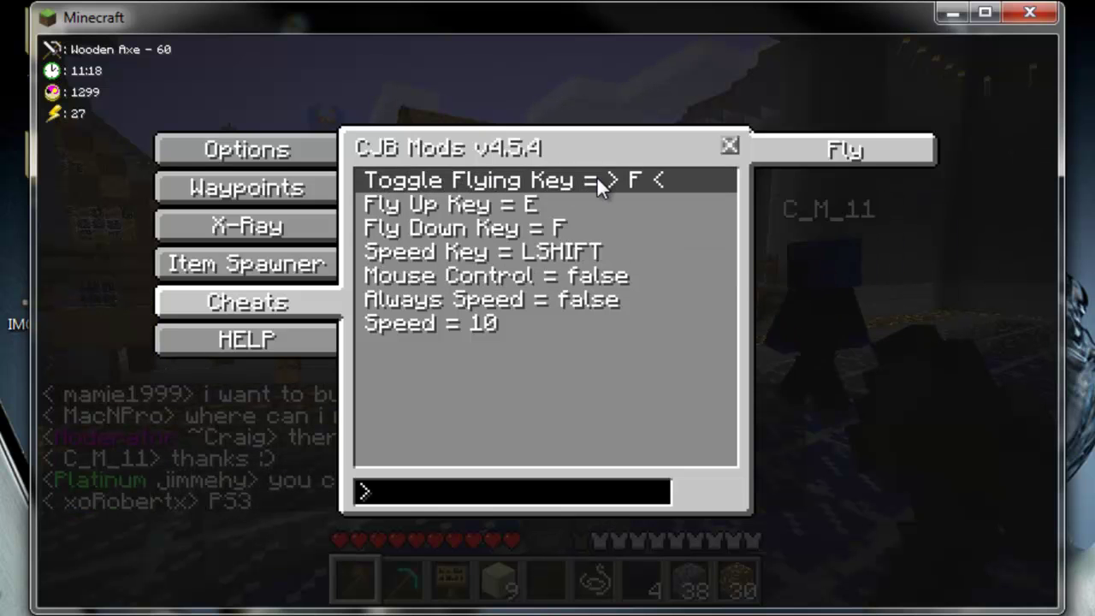
key("f")
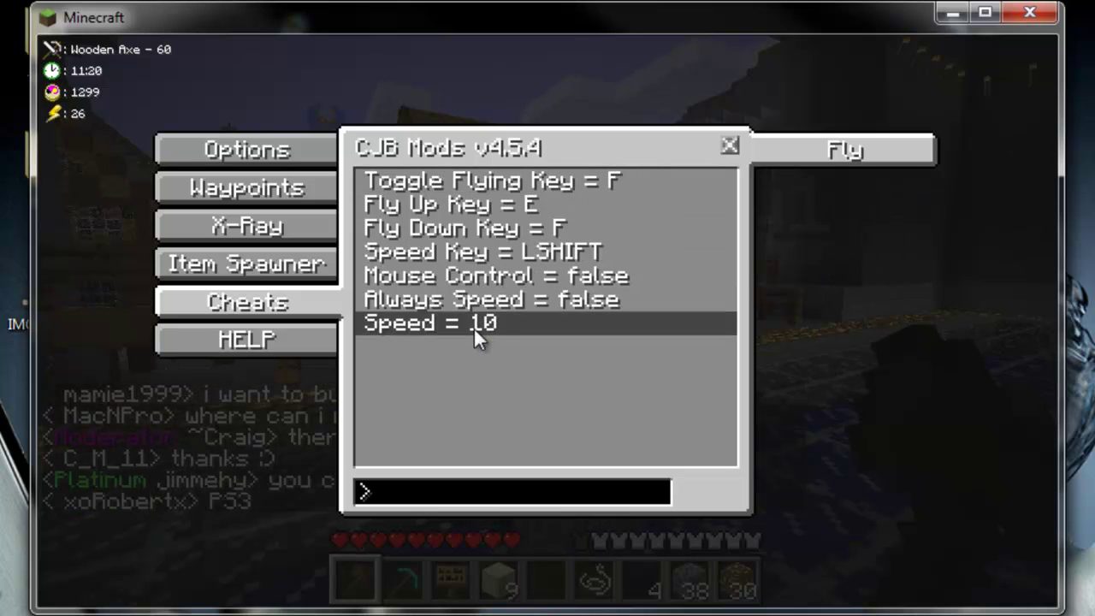
key("BackSpace")
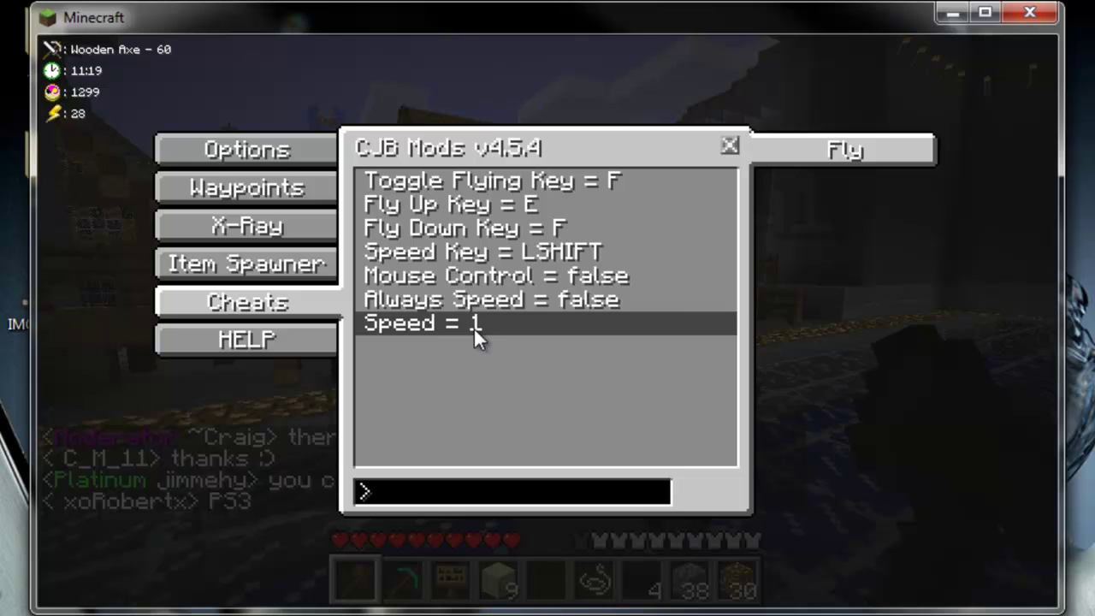
key("BackSpace")
type("1")
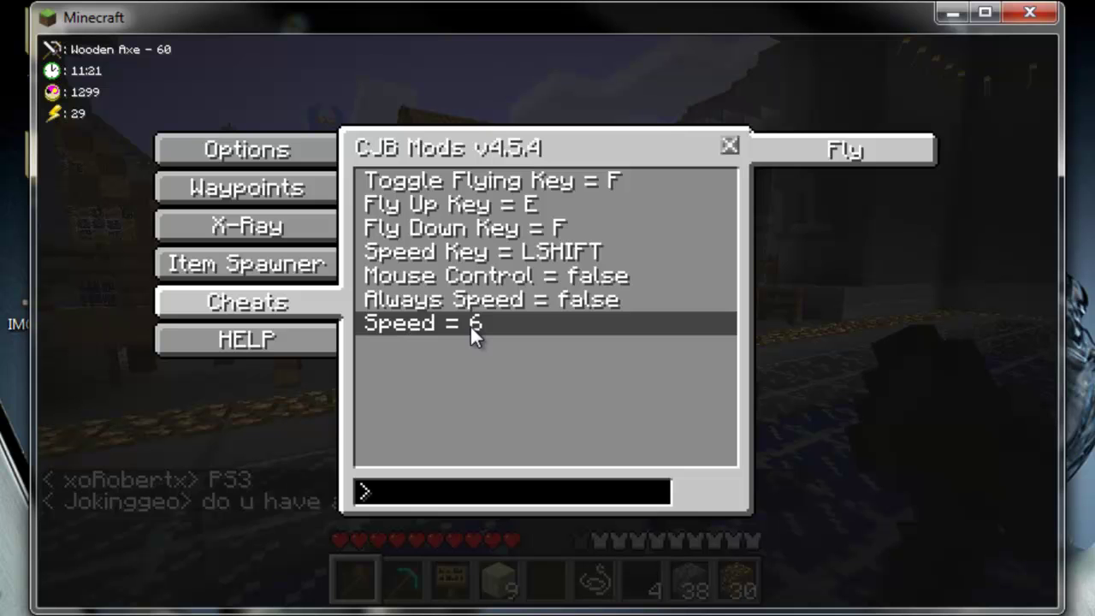
key("BackSpace")
- View the CJB Mods X-Ray block list, then close the mod menu
type("7")
left_click(268, 263)
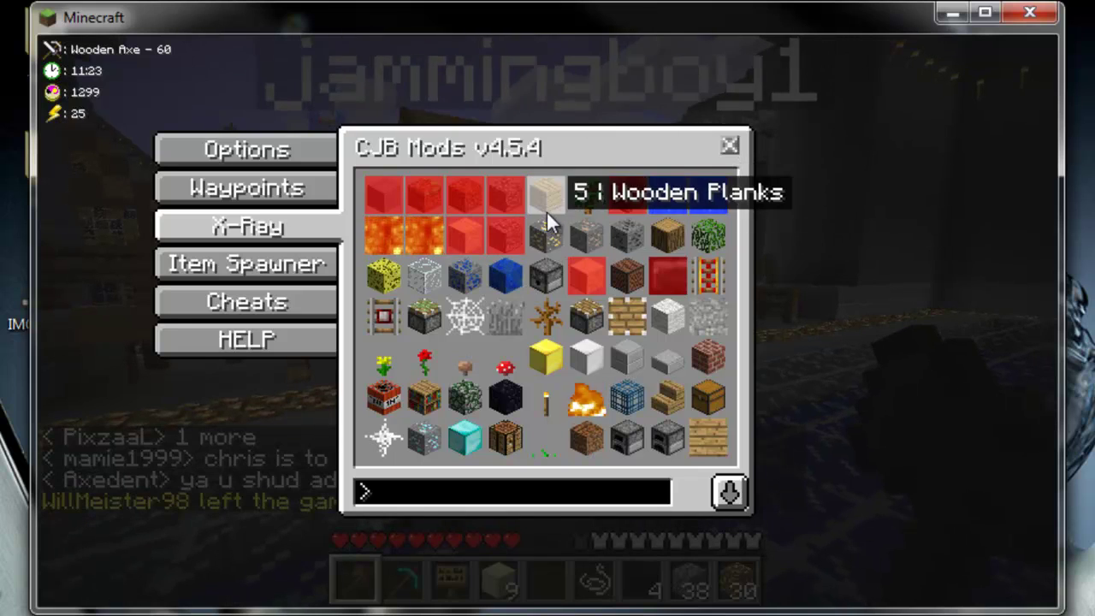
key("Escape")
- Walk through town across the ice floor toward the tower, then pause the game
key("w")
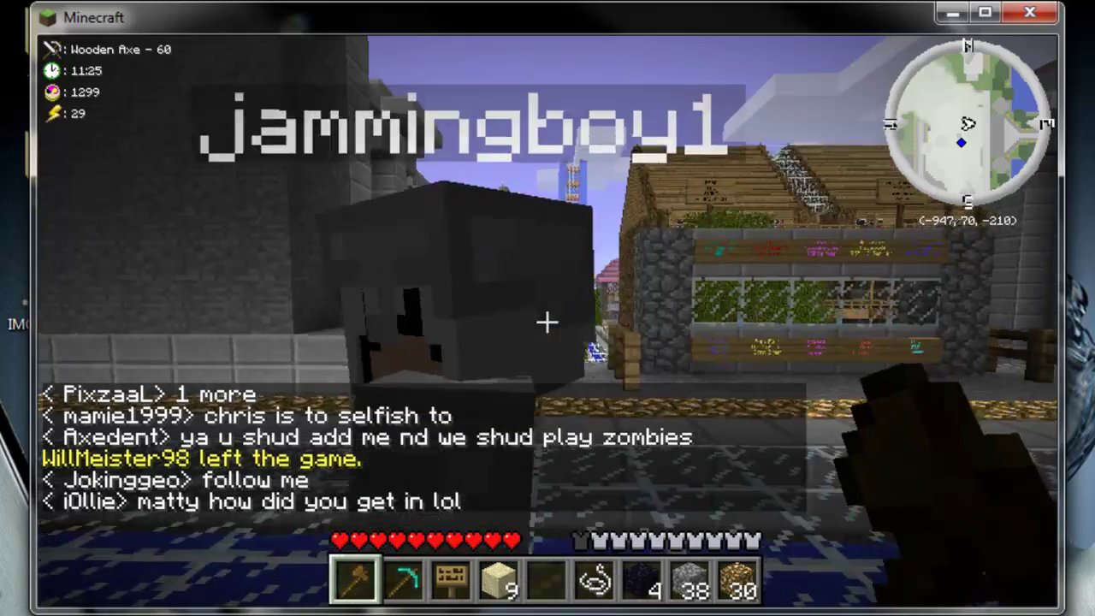
key("w")
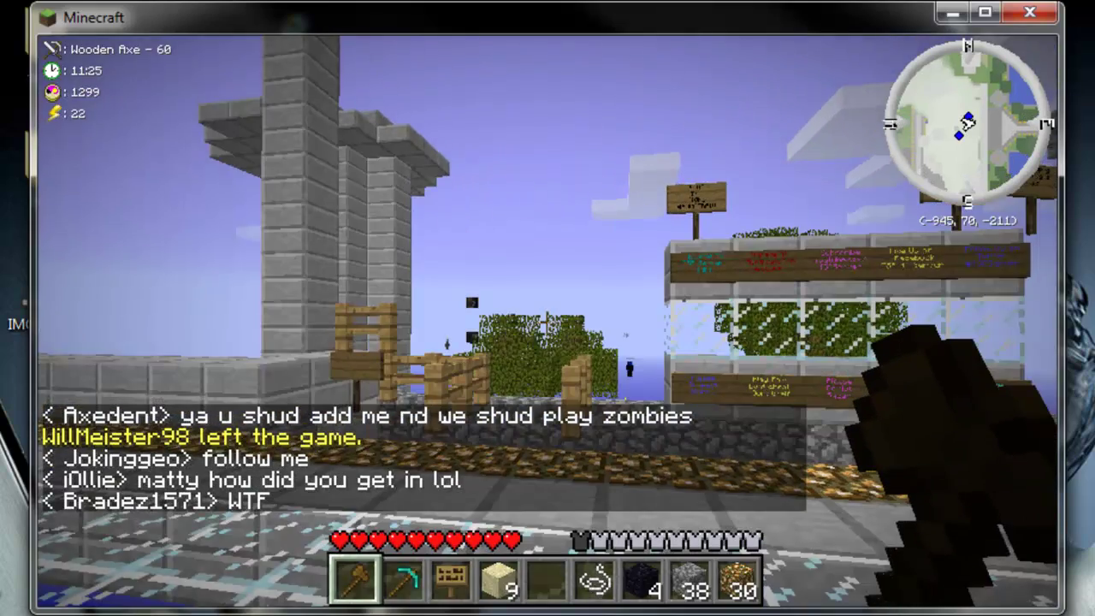
key("w")
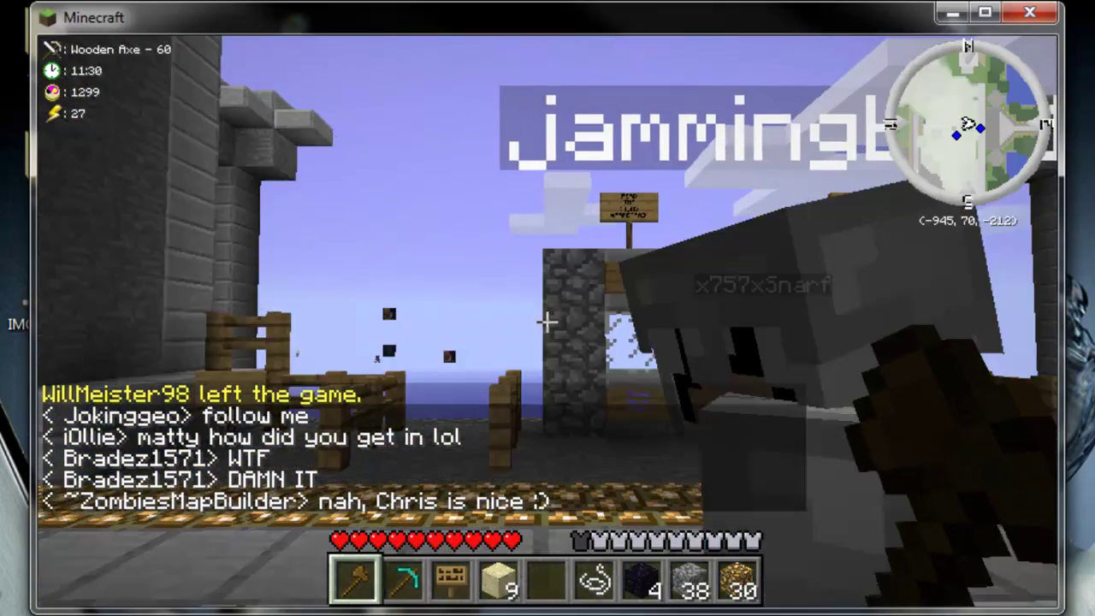
key("Escape")
key("Escape")
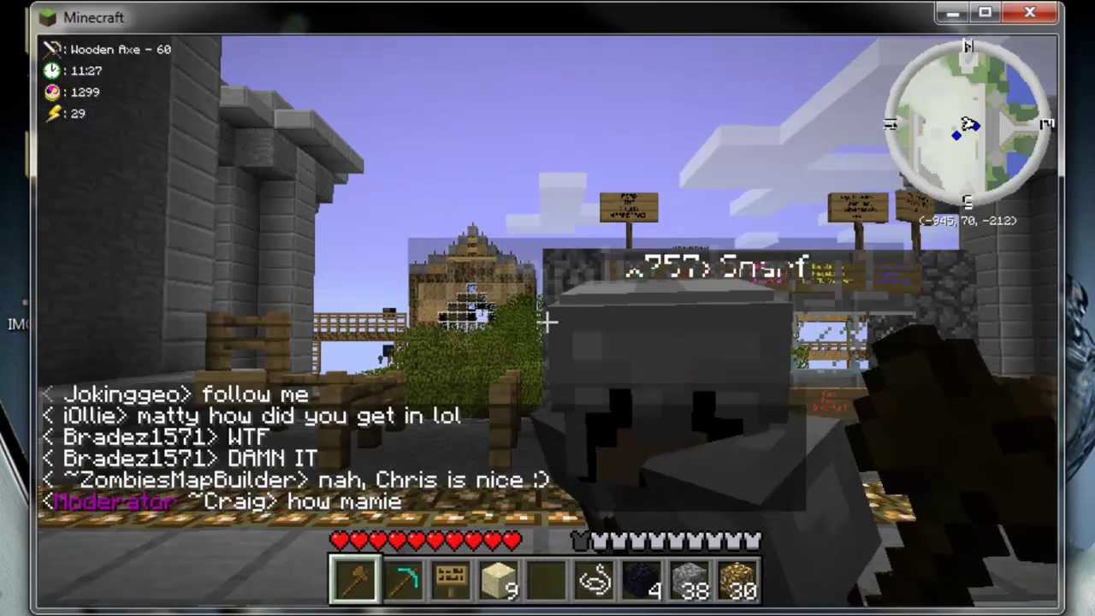
- Spawn one jukebox into the inventory from the CJB Mods item spawner grid
key("m")
left_click(295, 273)
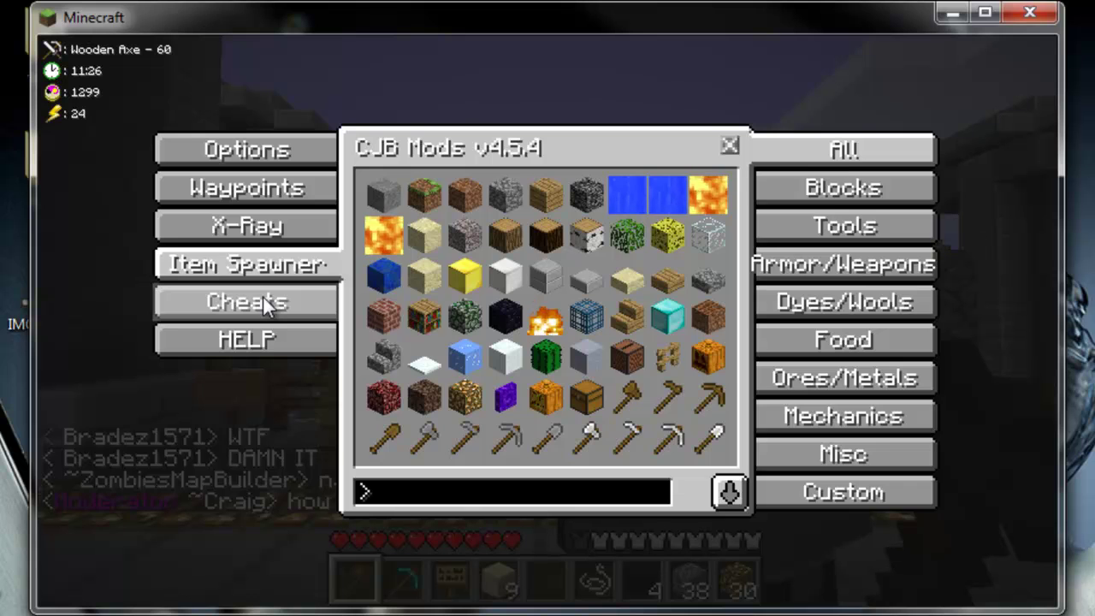
left_click(263, 301)
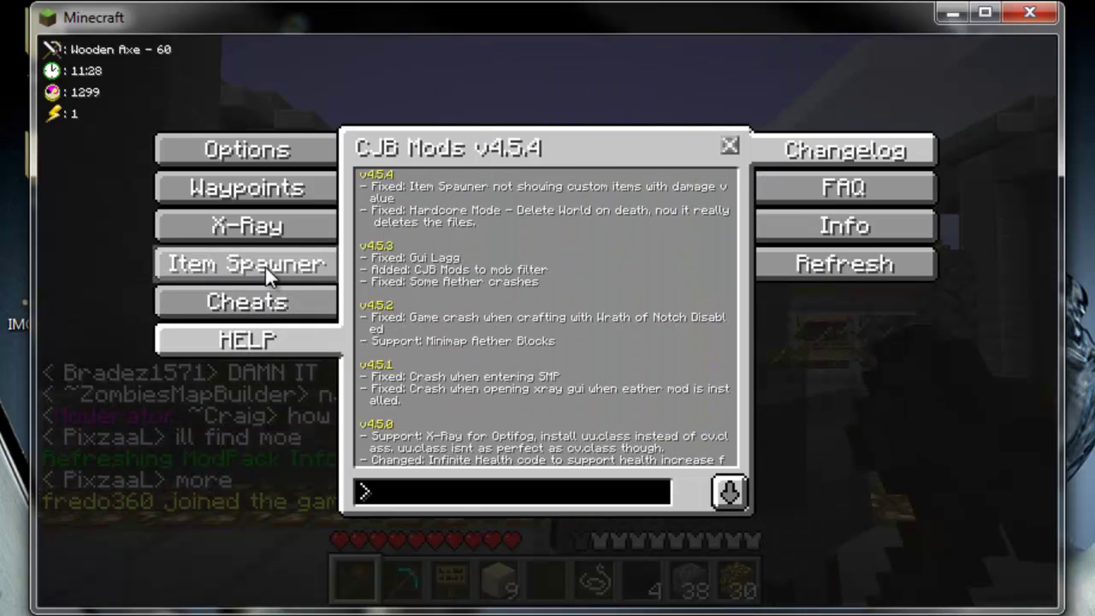
left_click(265, 267)
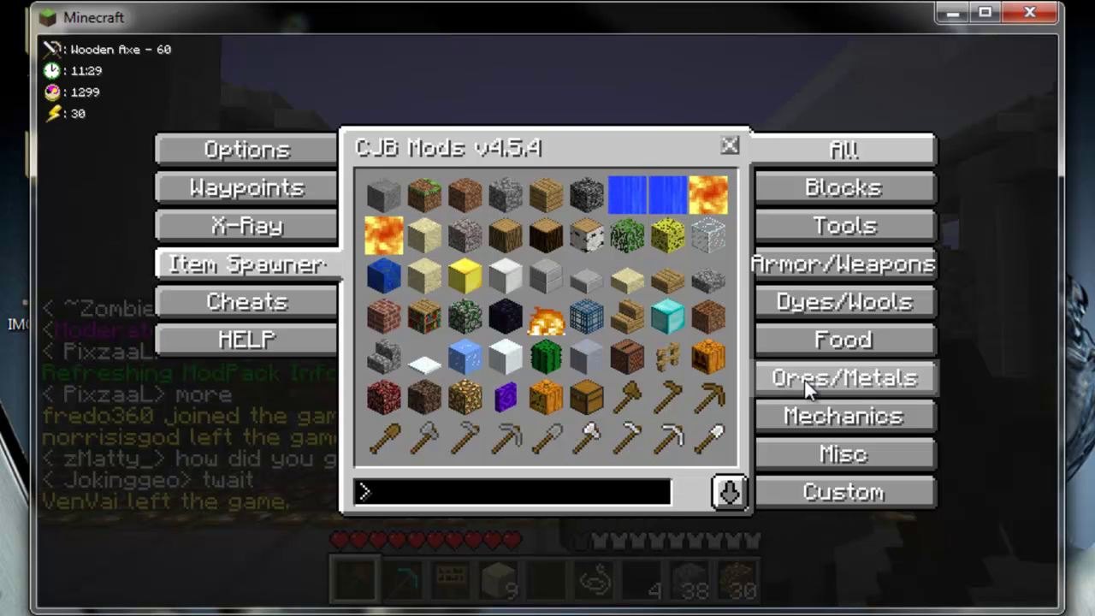
left_click(616, 354)
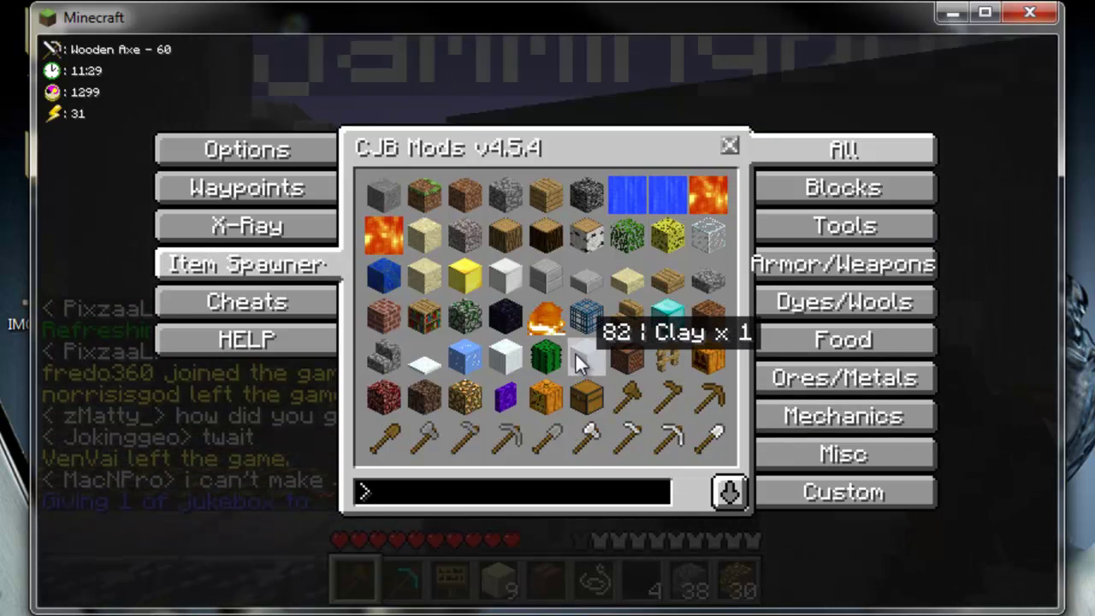
- Move through the X-Ray and Waypoints pages to the CJB Mods general Options list
left_click(222, 226)
left_click(226, 195)
left_click(232, 154)
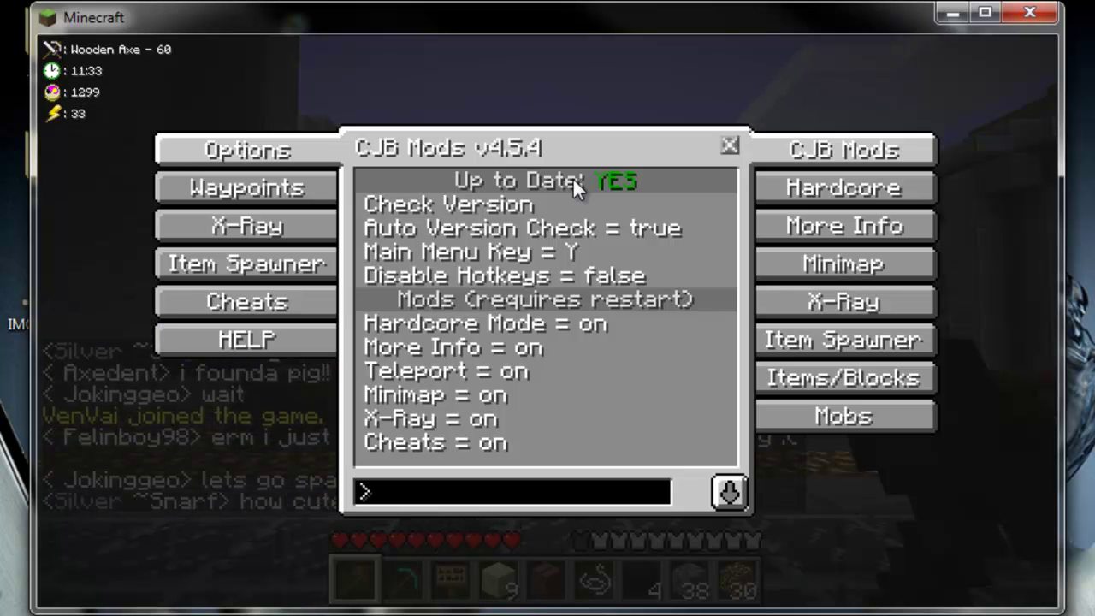
- Review the X-Ray, Item Spawner, block ID and mob settings, then close CJB Mods
left_click(805, 310)
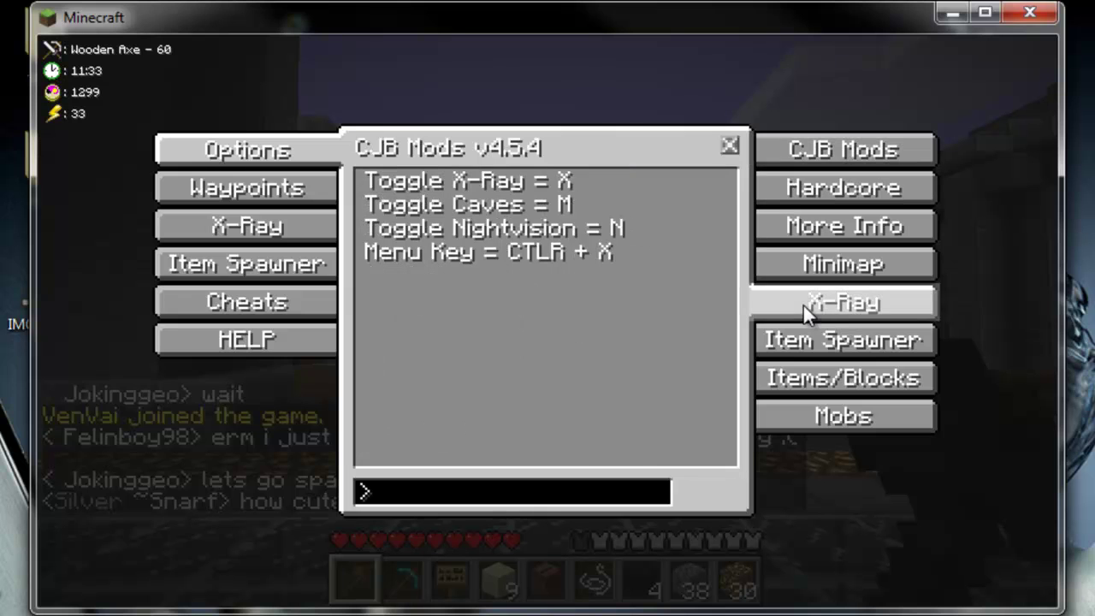
left_click(820, 343)
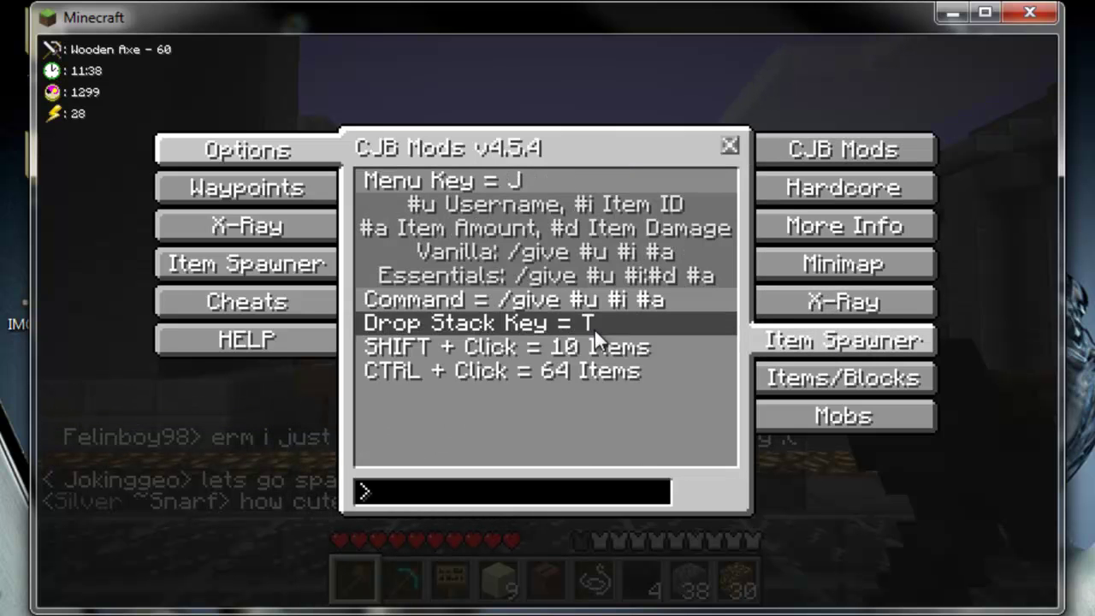
left_click(797, 392)
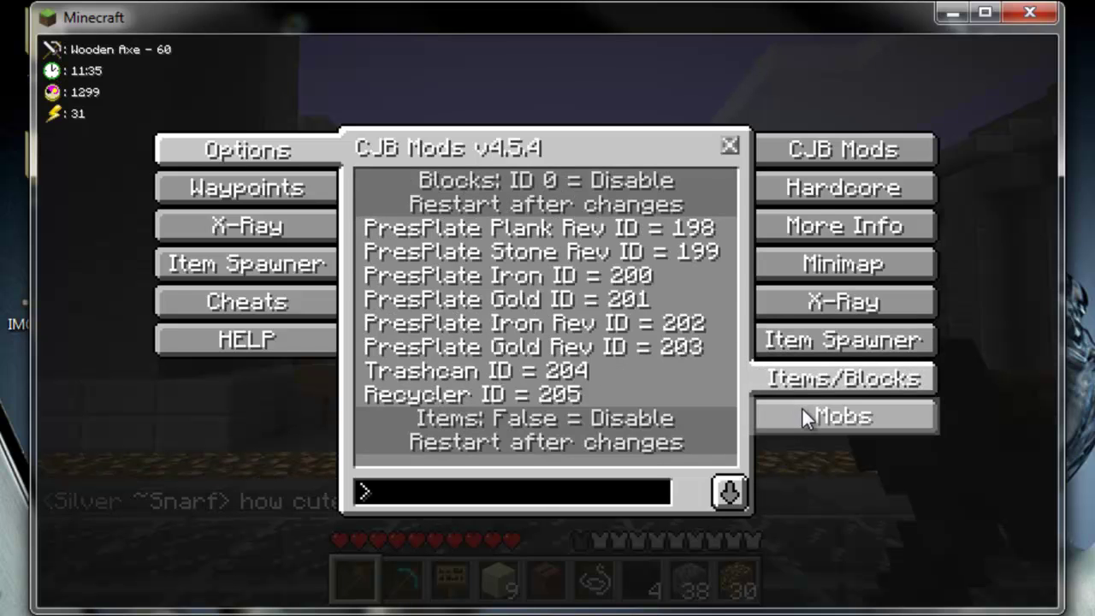
left_click(804, 417)
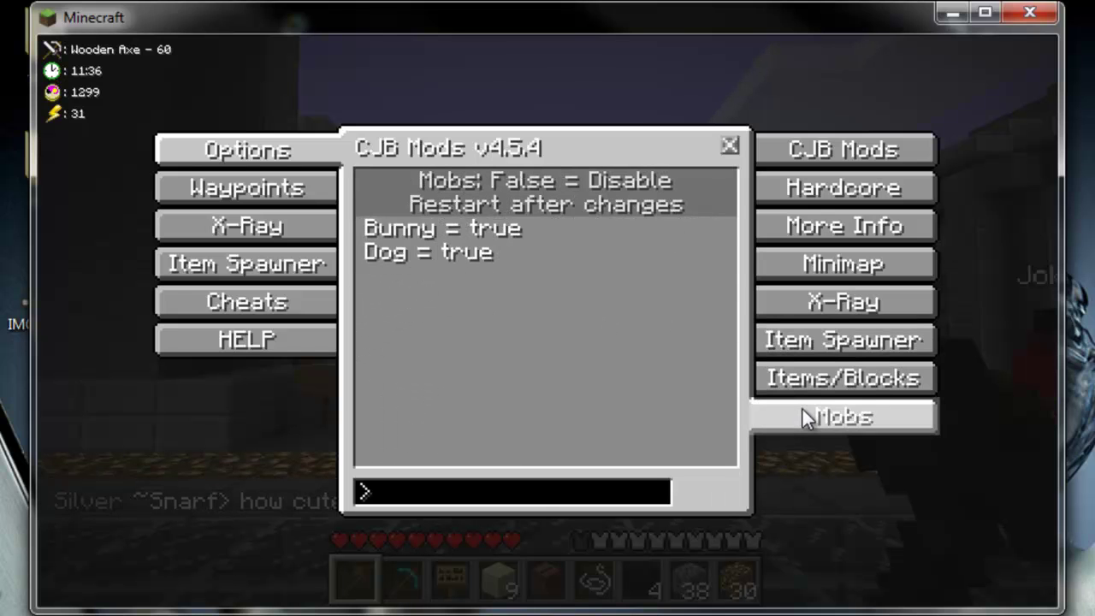
left_click(730, 144)
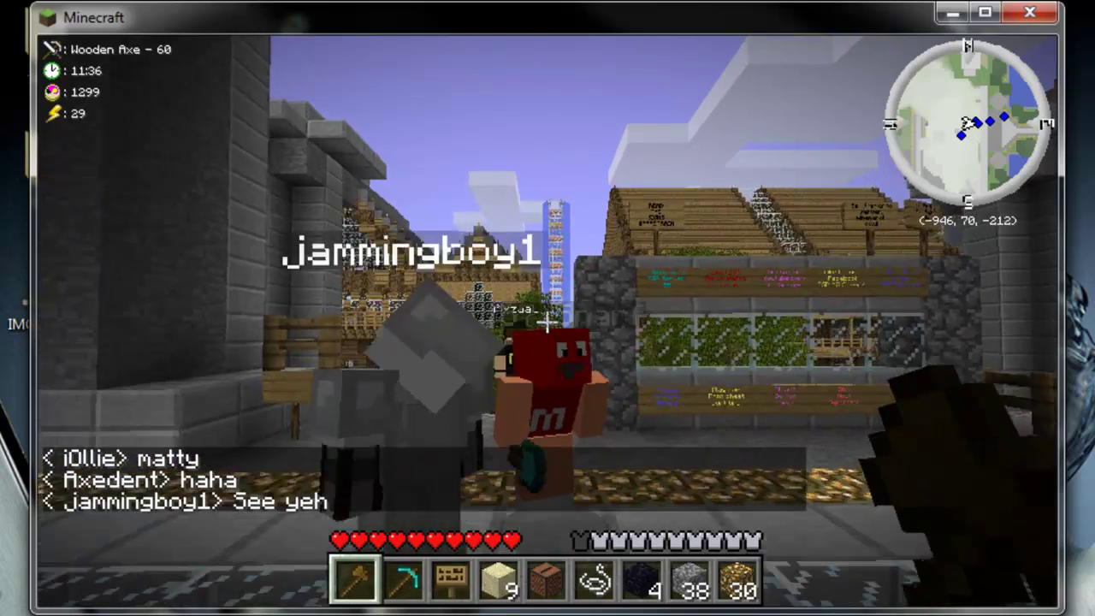
- In Video Settings, disable View Bobbing and Smooth Lighting, enable Advanced OpenGL, set Fast graphics
key("w")
key("Escape")
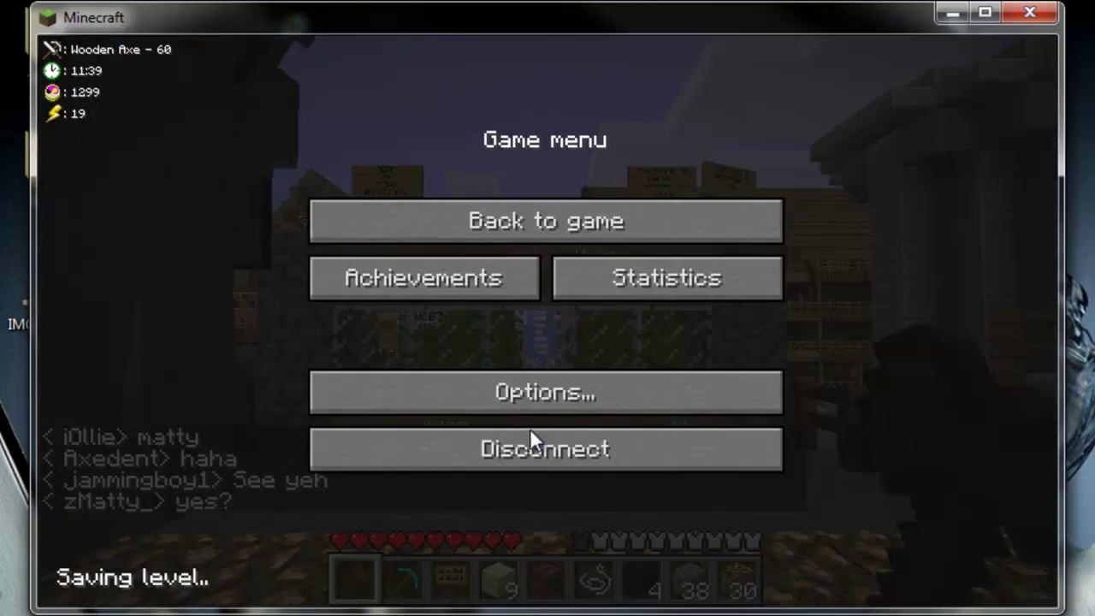
left_click(529, 402)
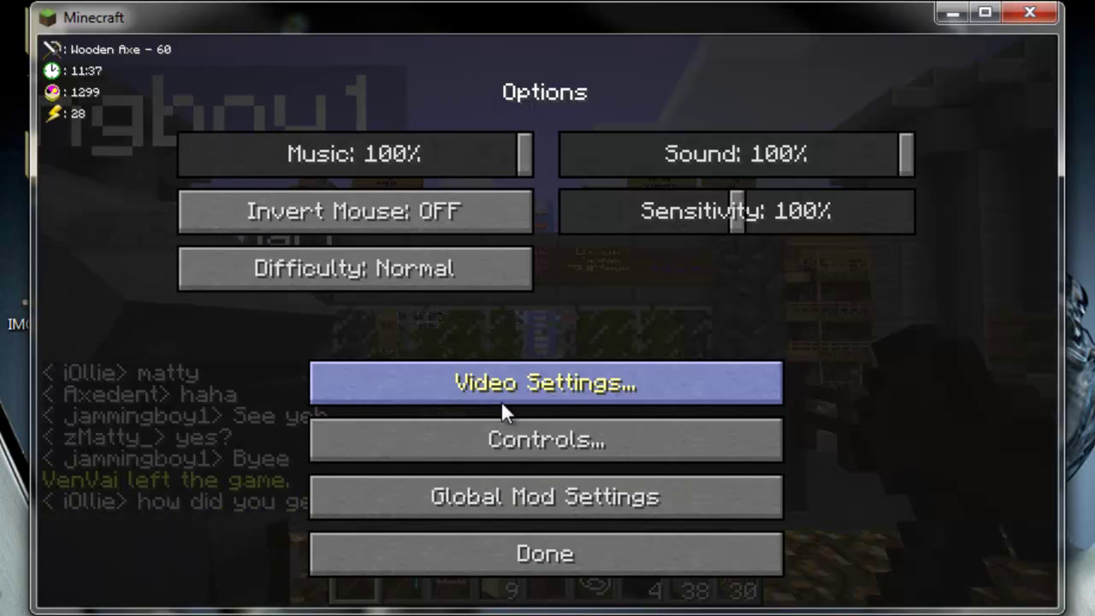
left_click(501, 401)
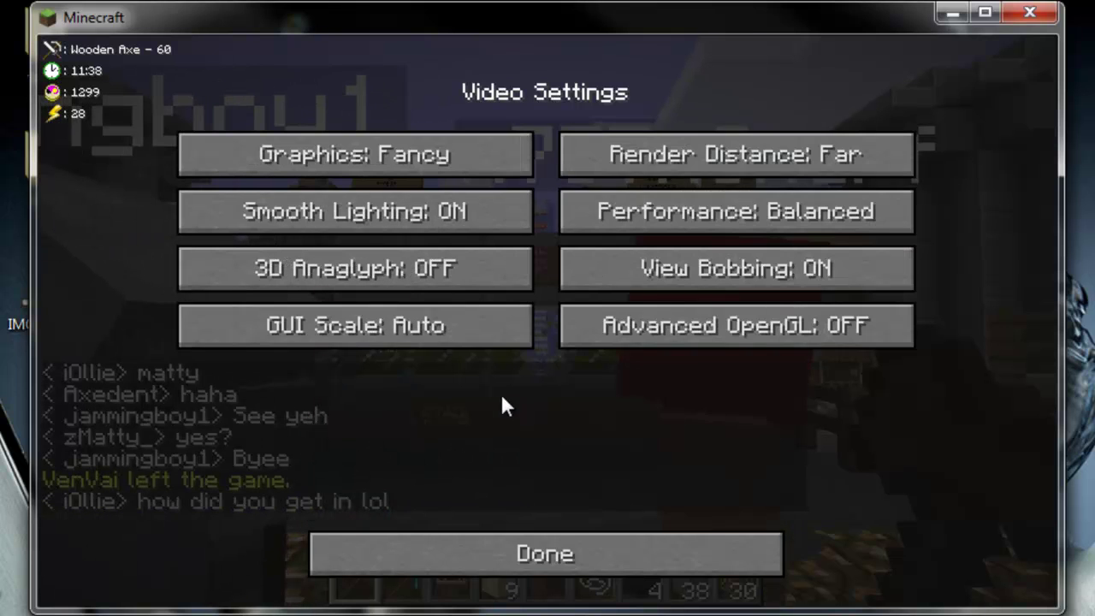
left_click(696, 284)
left_click(640, 331)
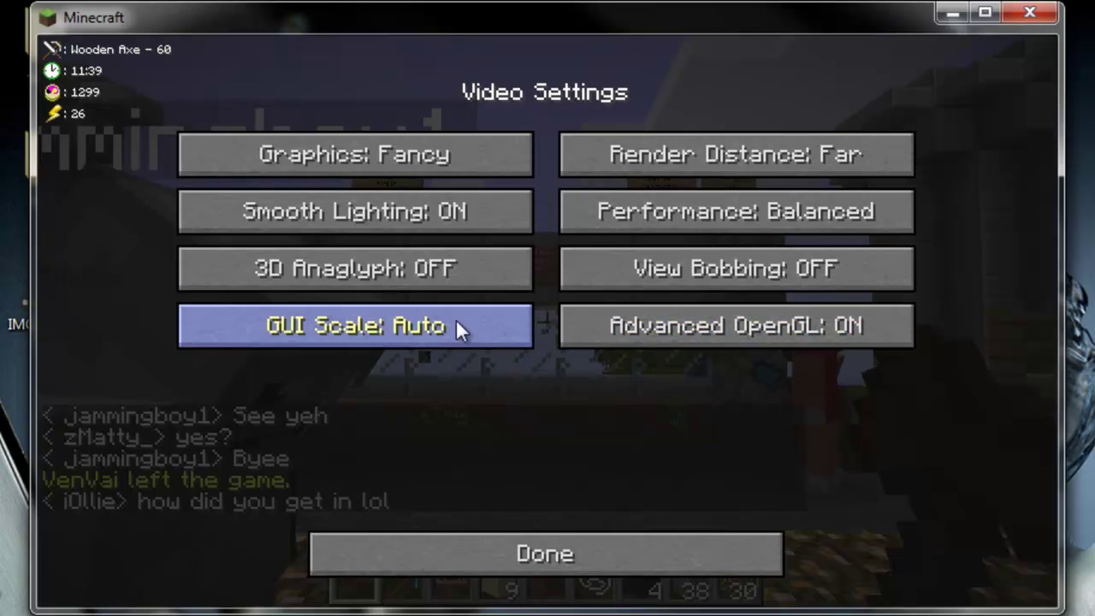
left_click(396, 206)
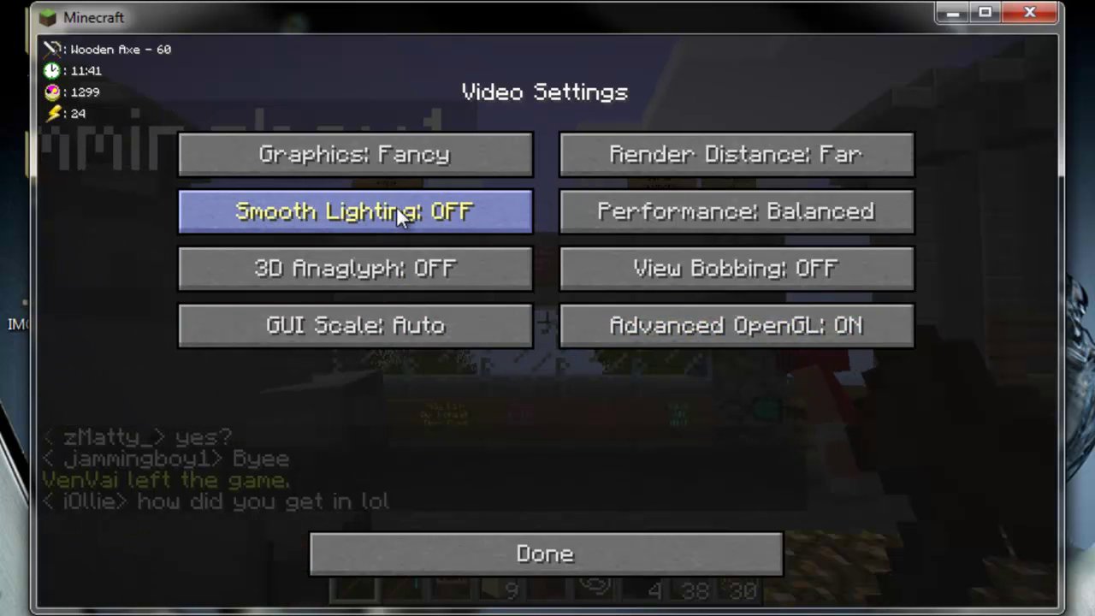
left_click(393, 156)
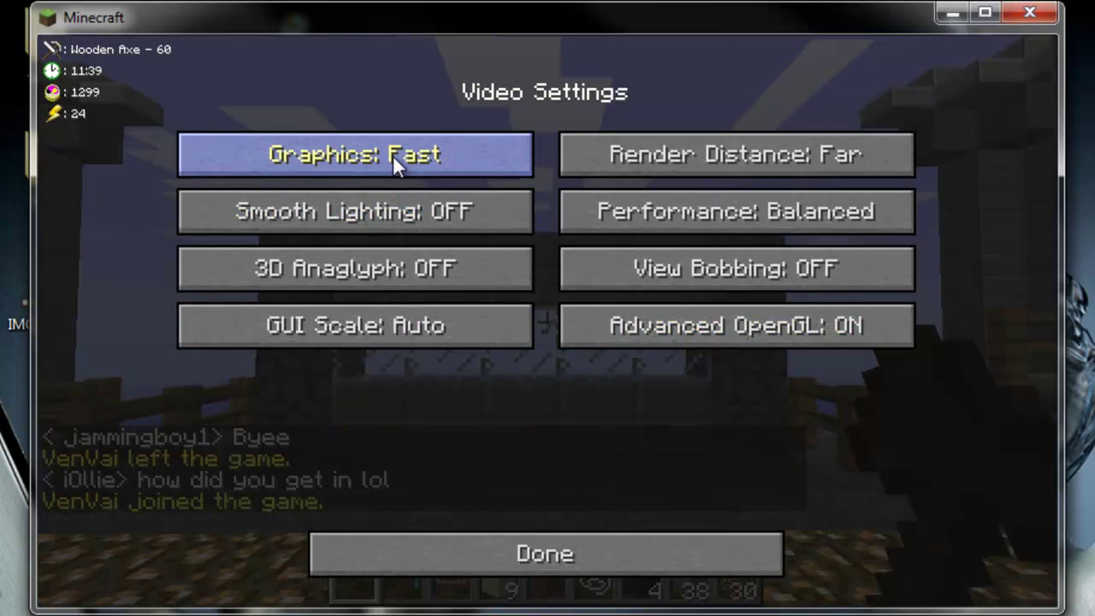
- Leave the video and game options menus and resume play
left_click(434, 545)
left_click(435, 546)
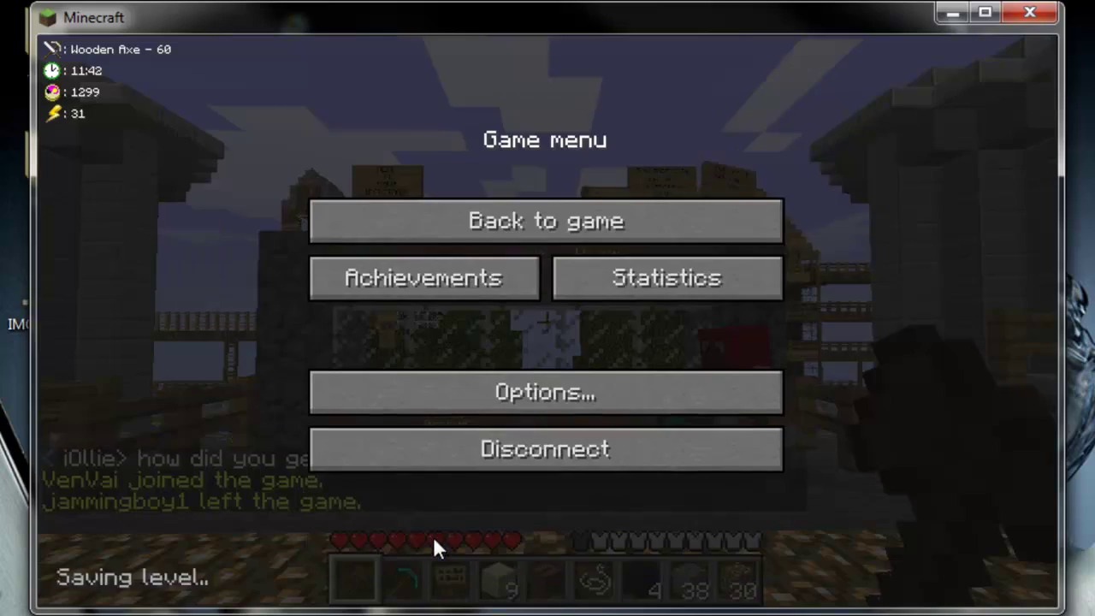
left_click(508, 224)
- Travel down the village street and fly up high above the blue tower
key("w")
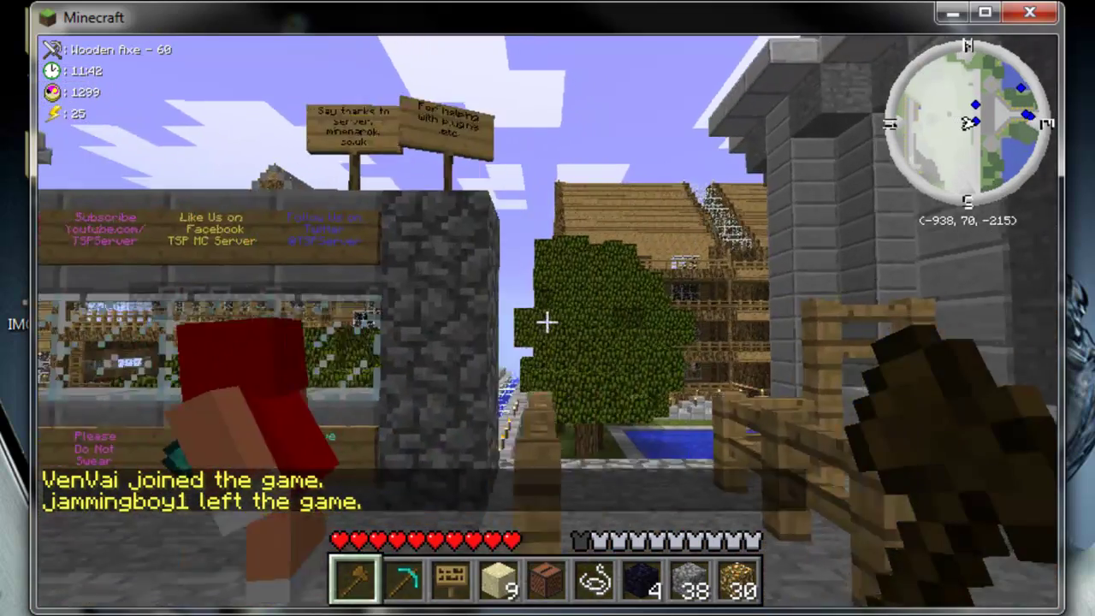
key("w")
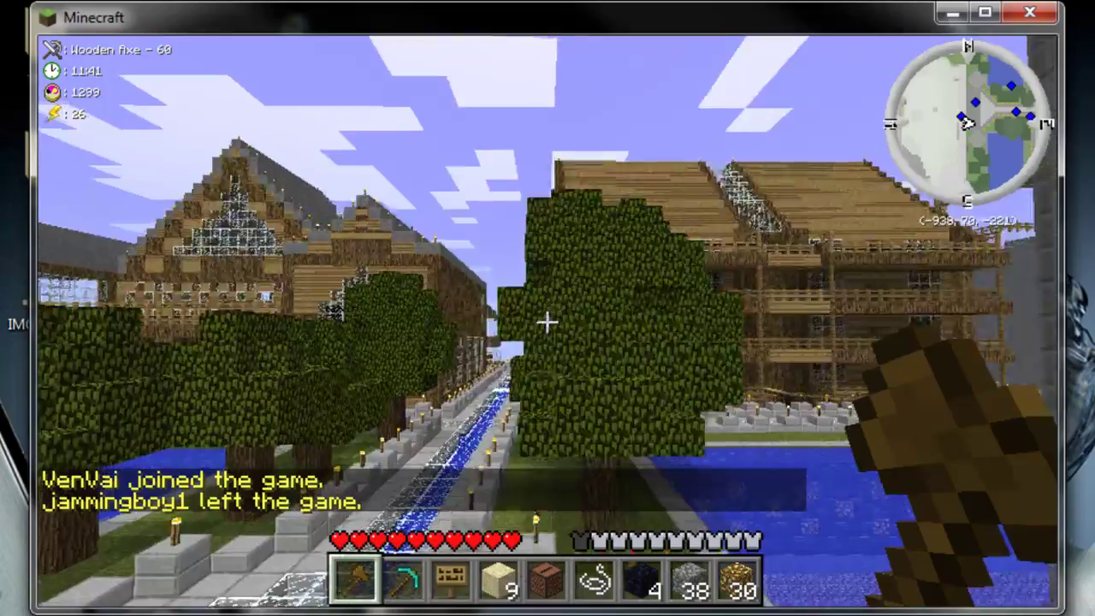
key("w")
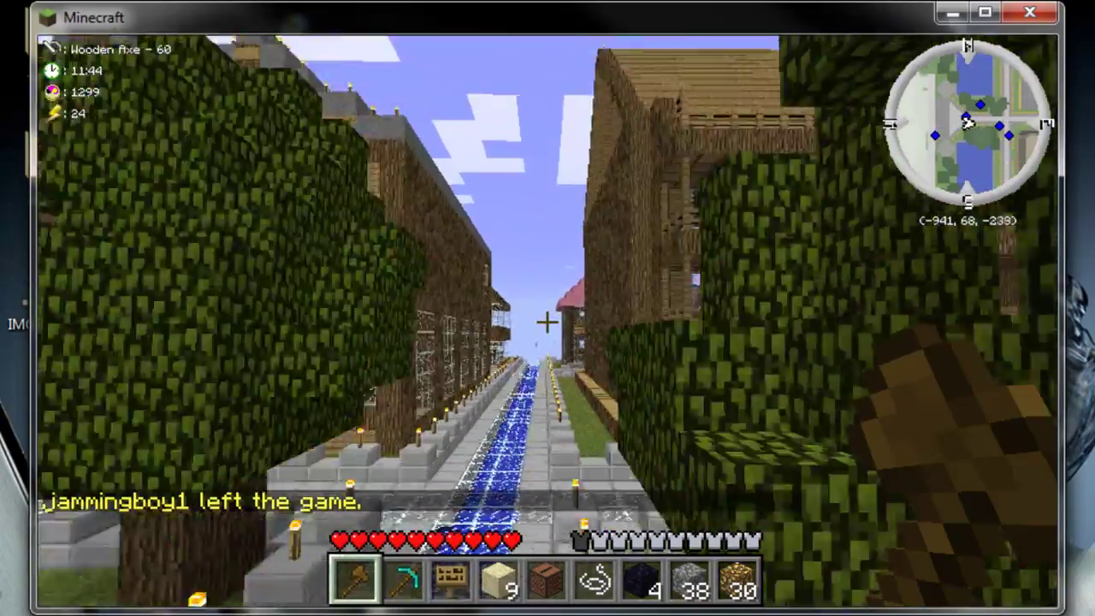
key("w")
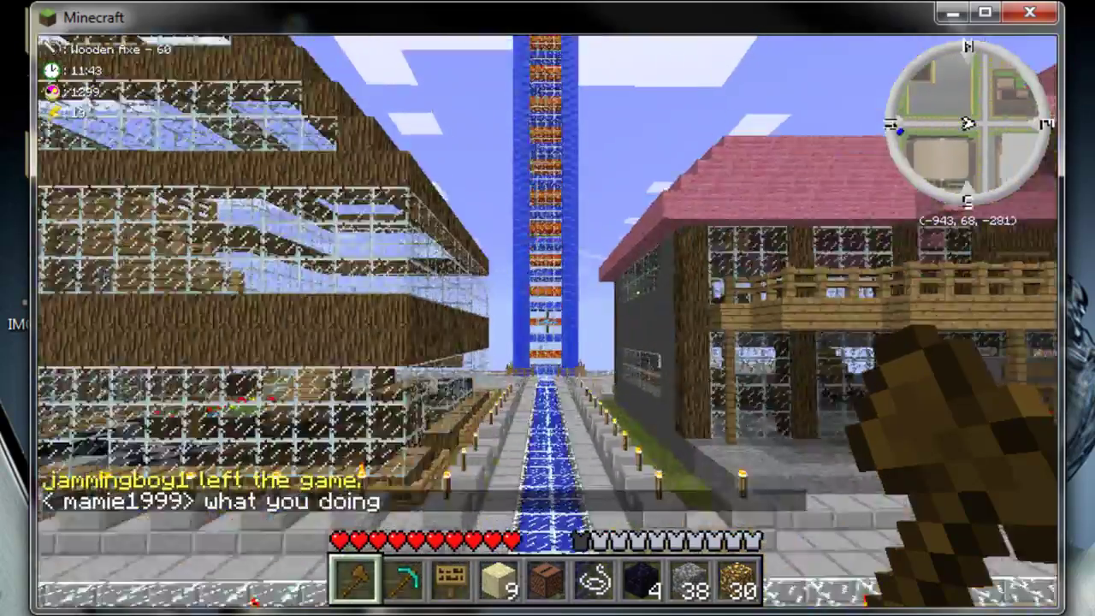
key("w")
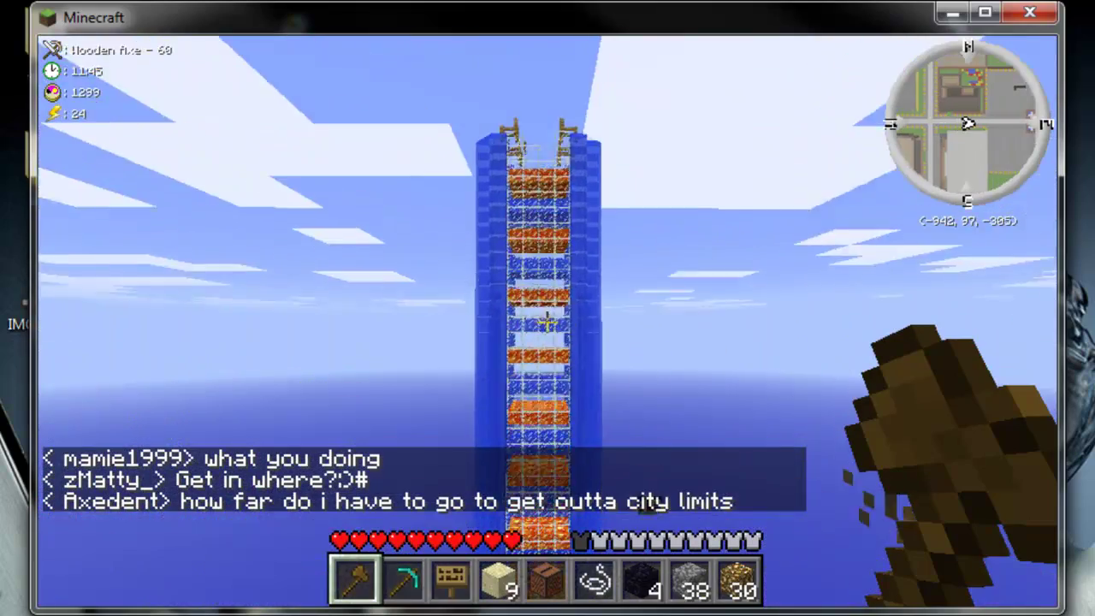
- Descend to street level, rise again over the street, then pause the game
key("w")
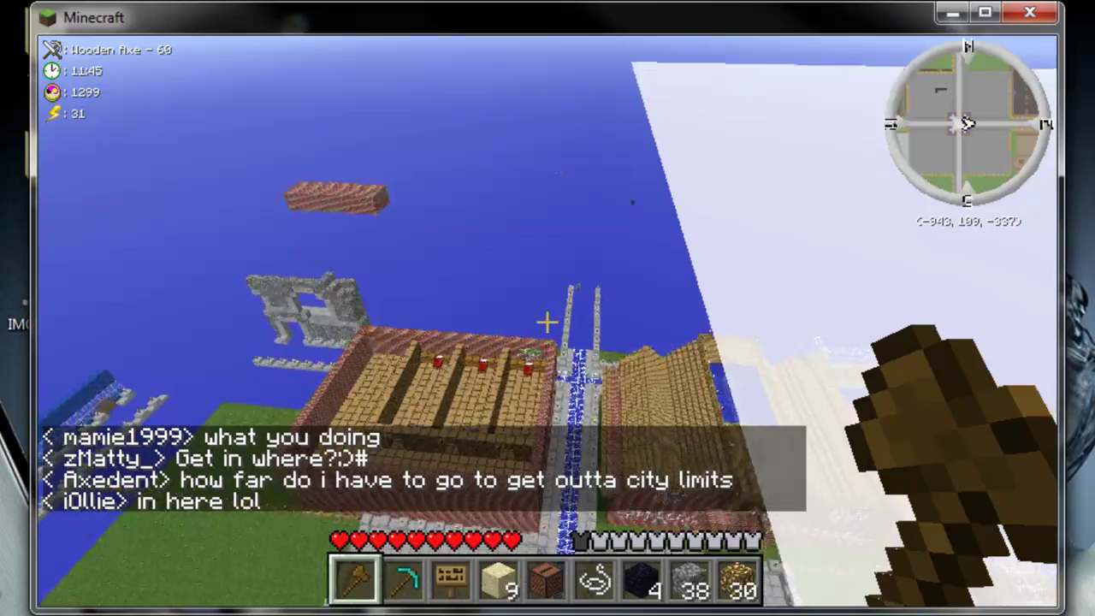
key("w")
key("shift")
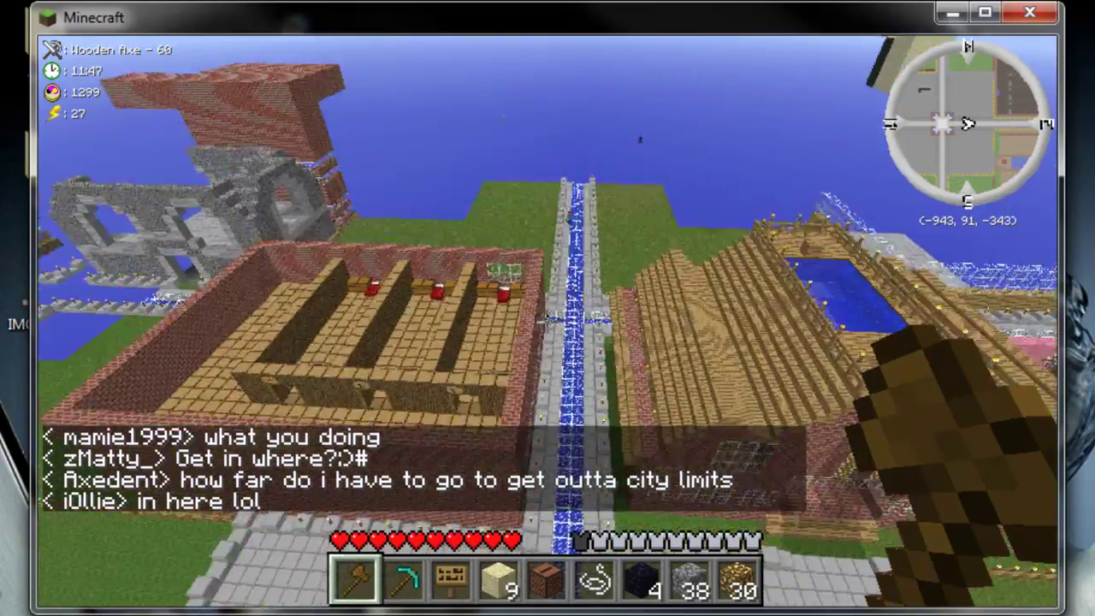
key("shift")
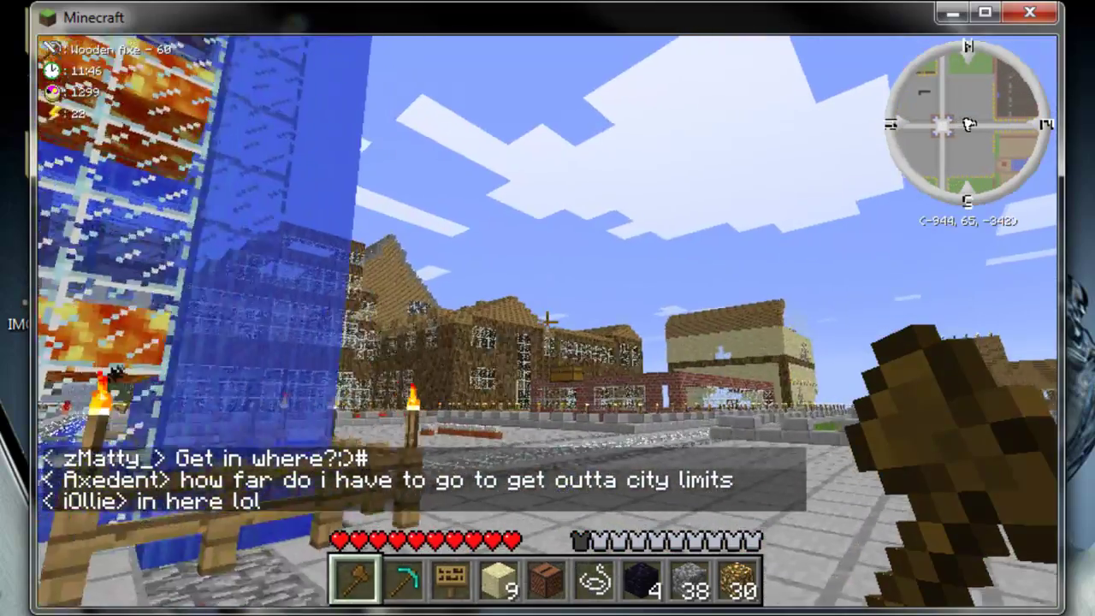
key("w")
key("space")
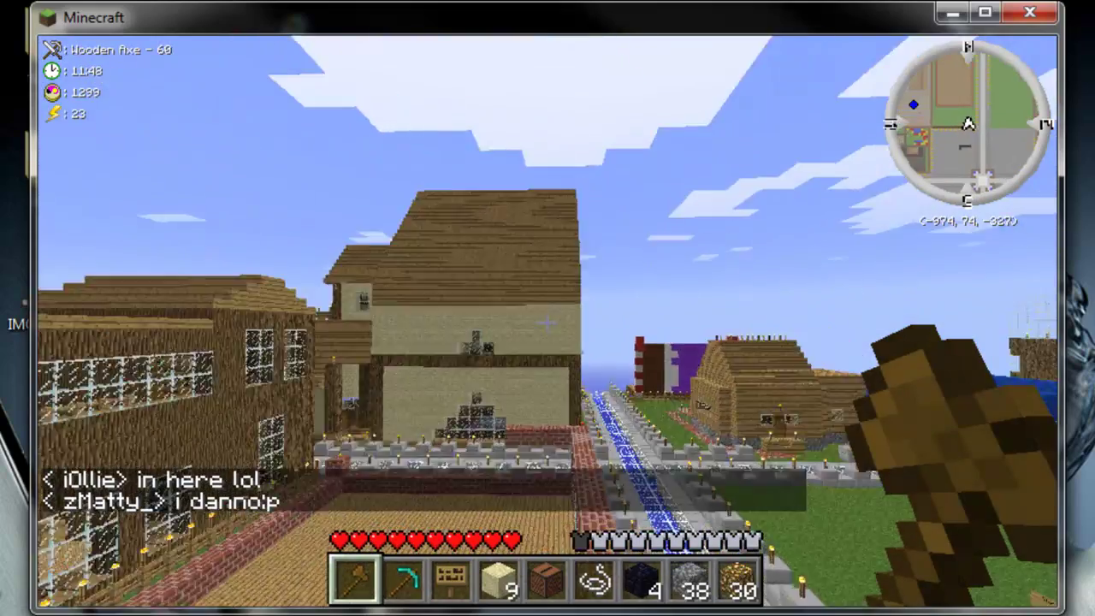
key("Escape")
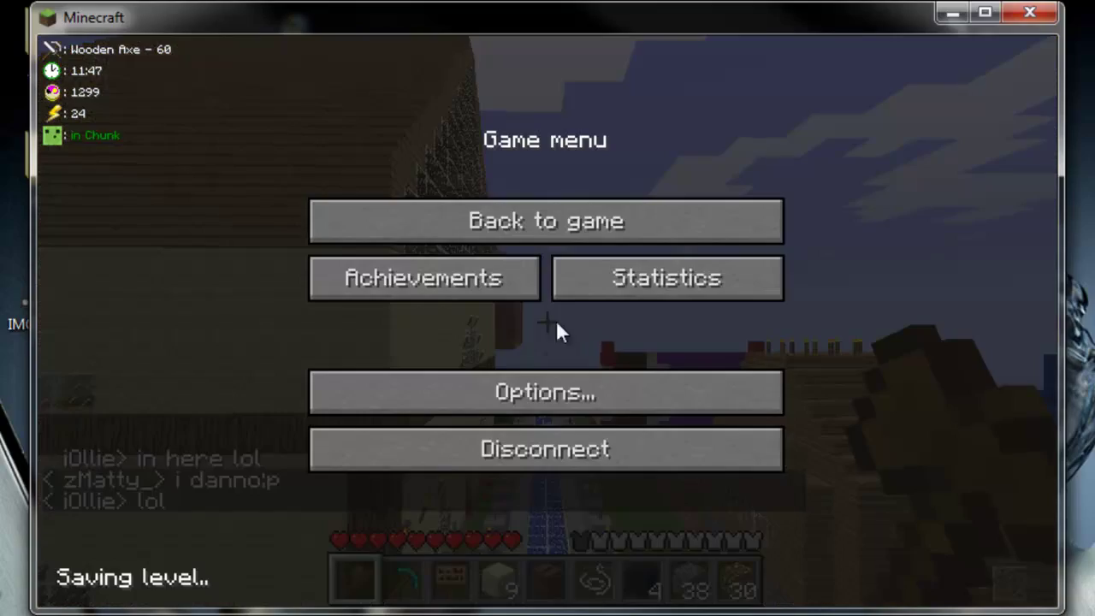